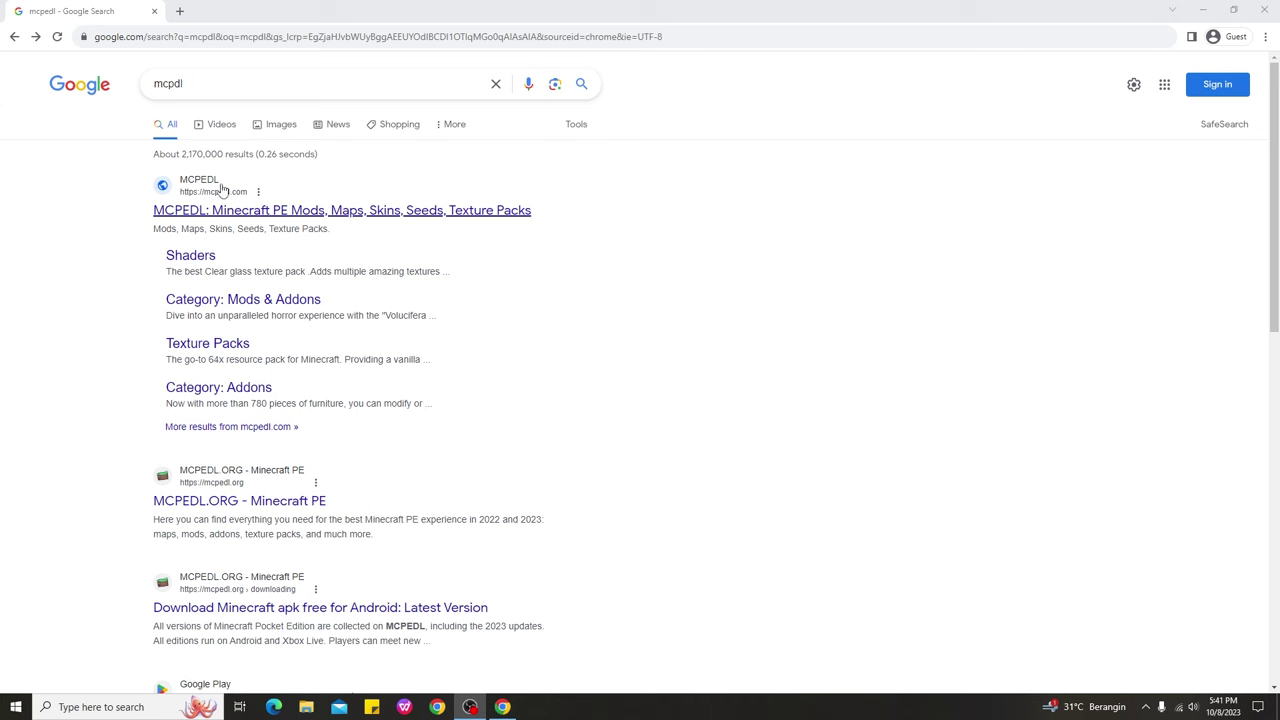
Open the MCPEDL website from the search results and go to its Shaders category of texture packs
left_click(243, 211)
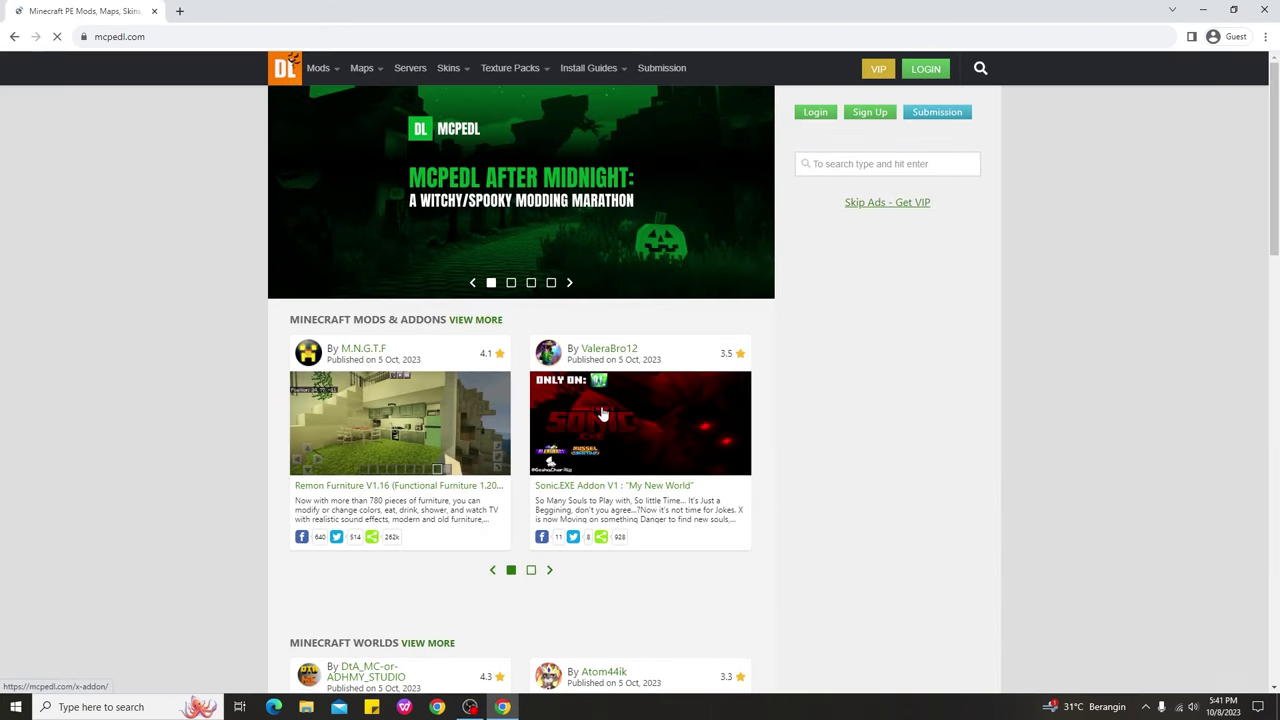
scroll(593, 373, "down", 4)
scroll(593, 373, "up", 4)
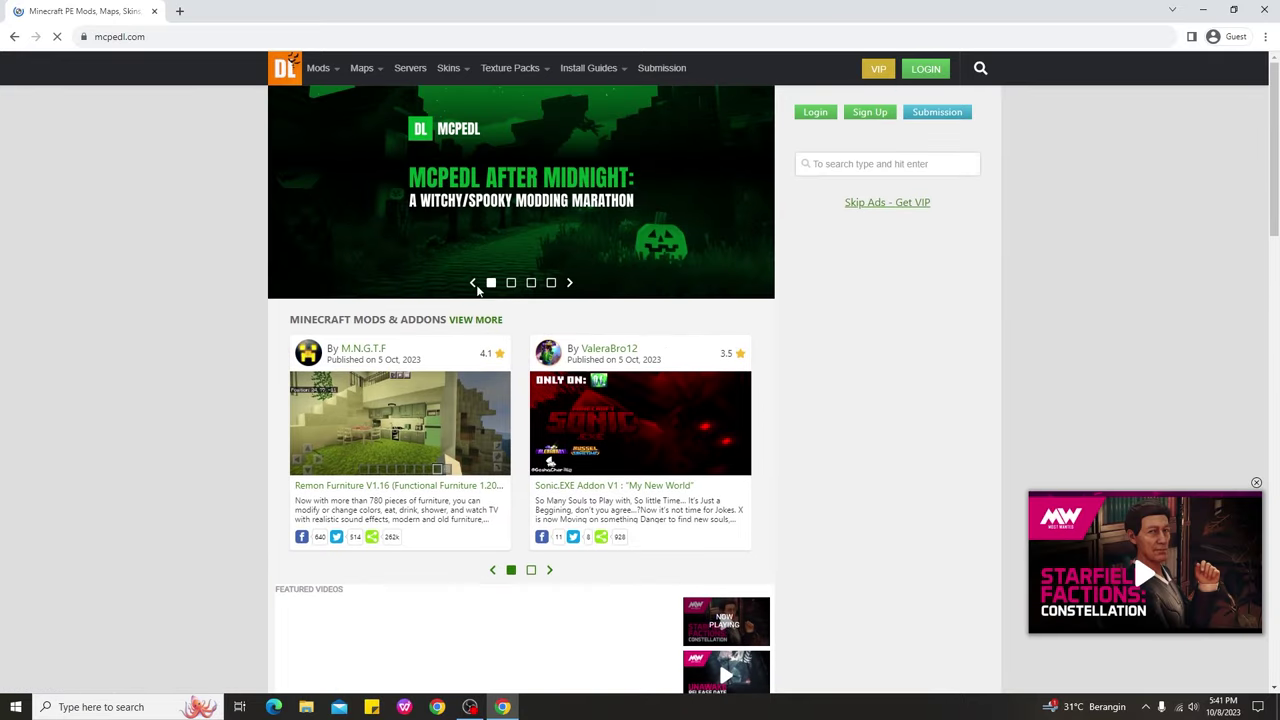
mouse_move(522, 78)
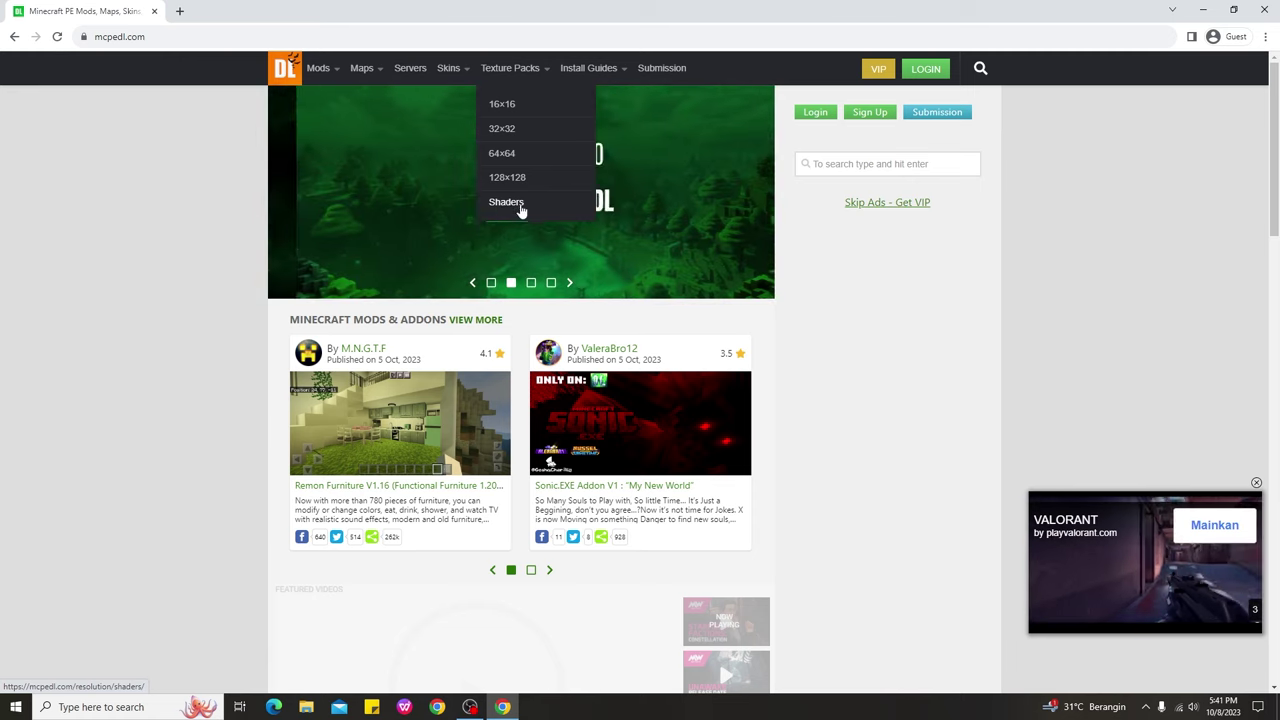
left_click(514, 205)
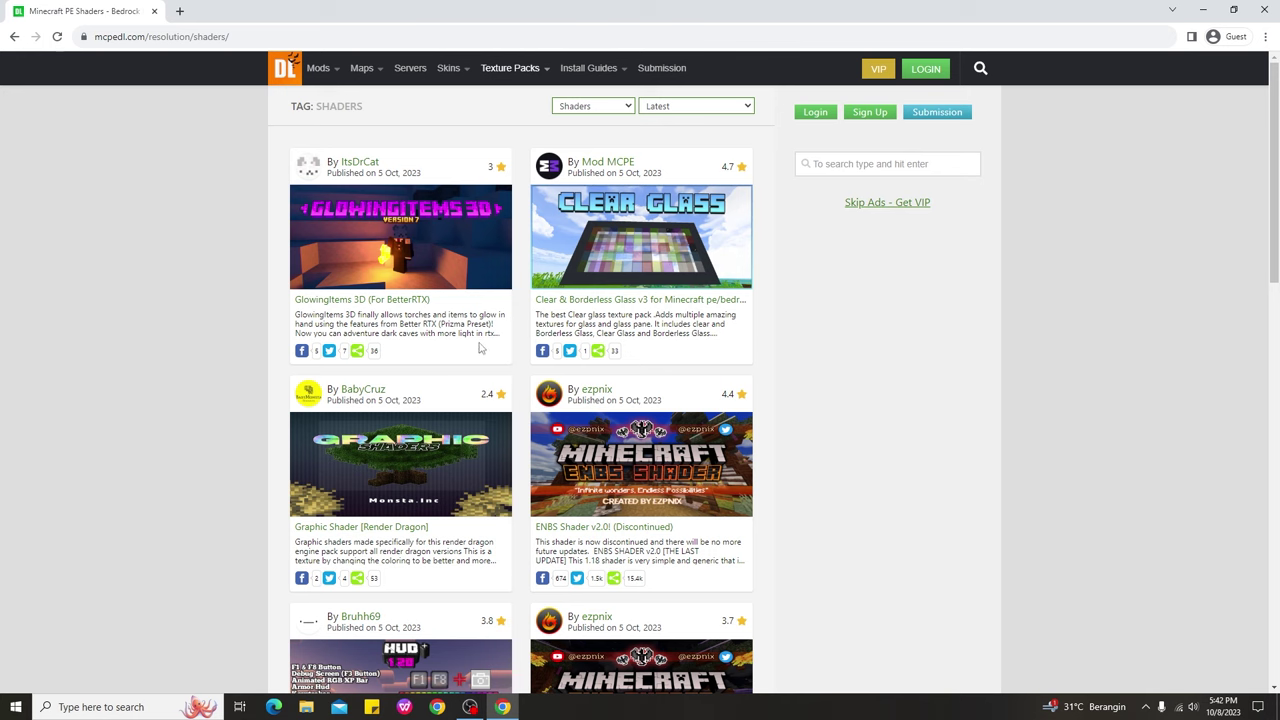
Browse the MCPEDL shader listing for packs that suit Minecraft Bedrock
scroll(483, 360, "down", 1)
scroll(483, 362, "down", 2)
scroll(477, 365, "up", 3)
scroll(461, 396, "down", 4)
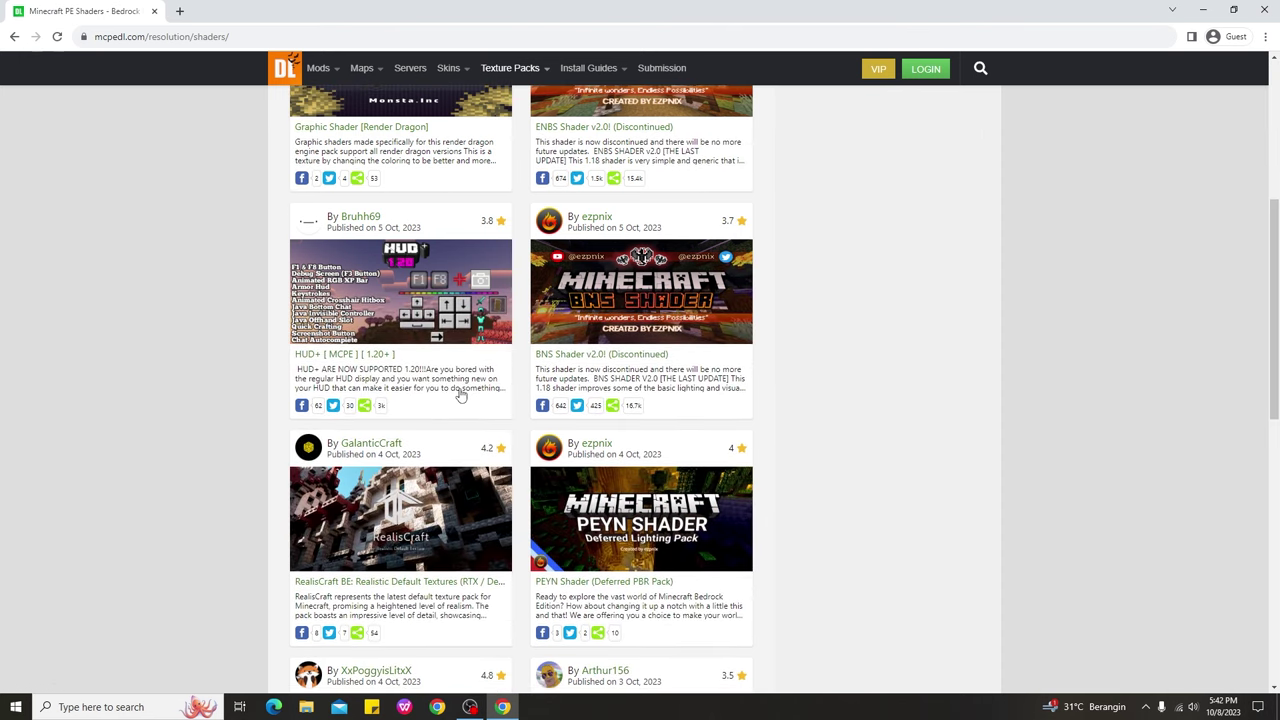
scroll(461, 396, "up", 4)
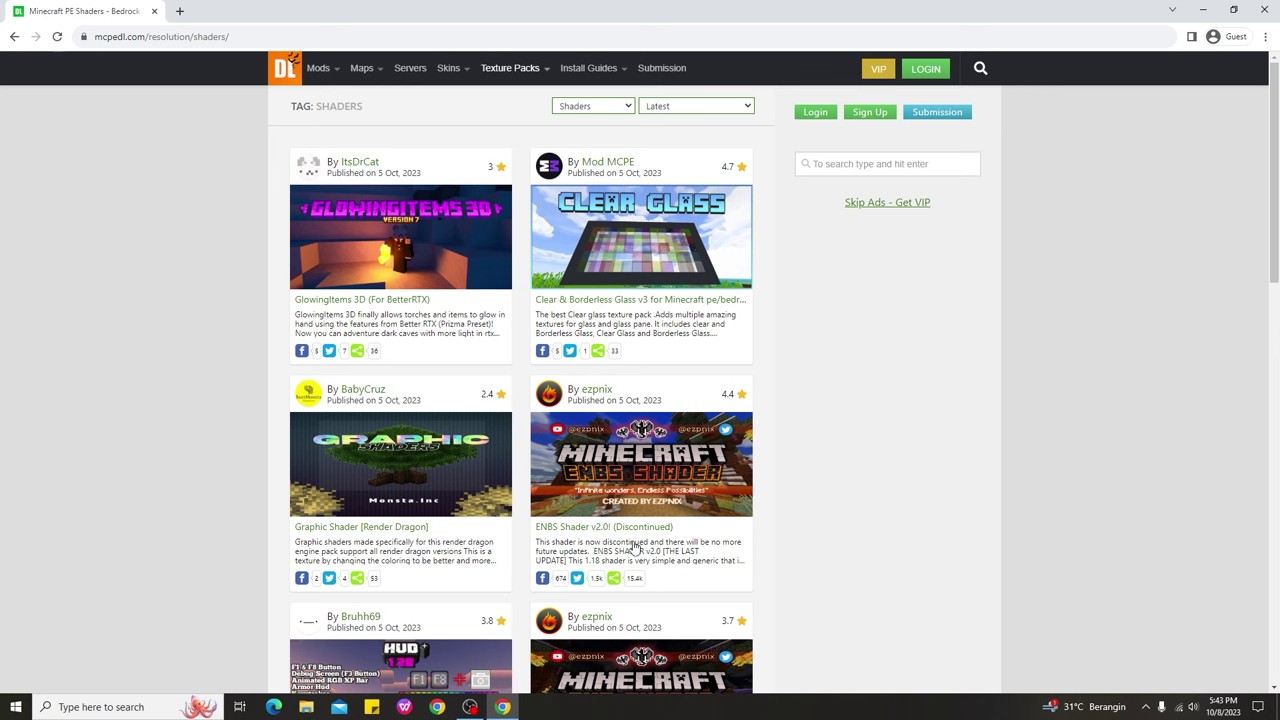
scroll(610, 530, "down", 8)
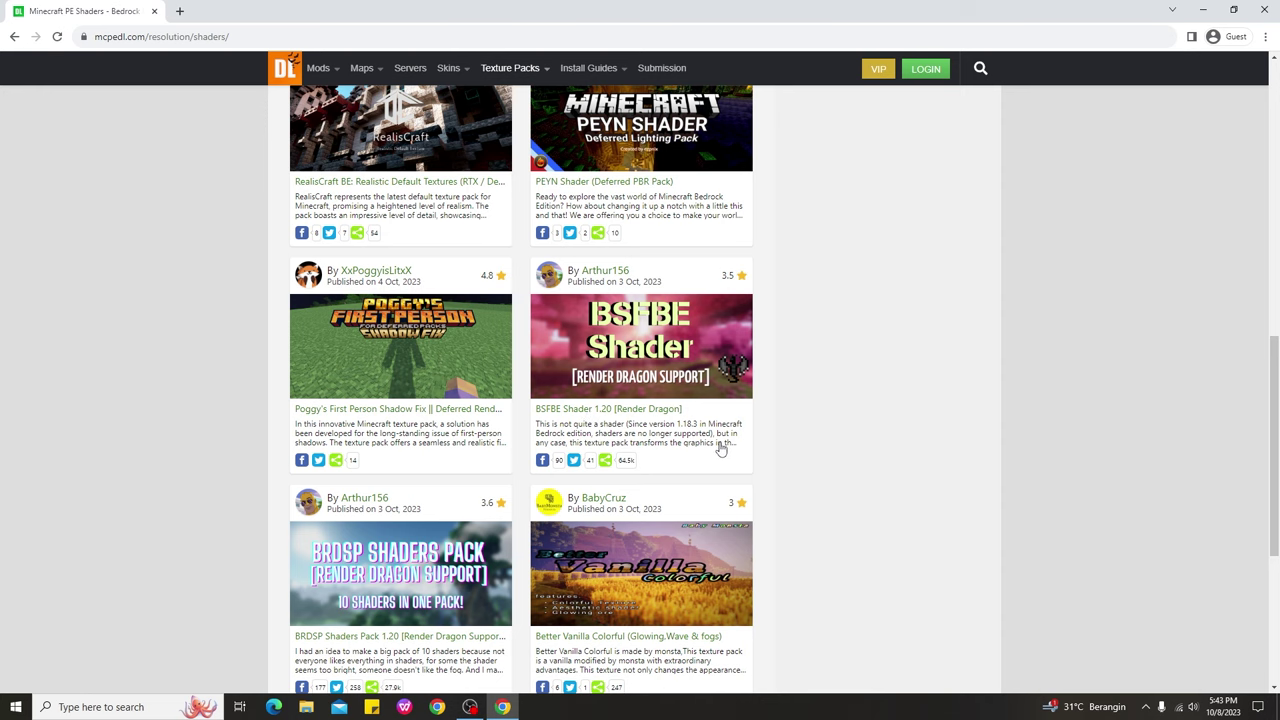
scroll(627, 455, "down", 4)
scroll(660, 380, "up", 4)
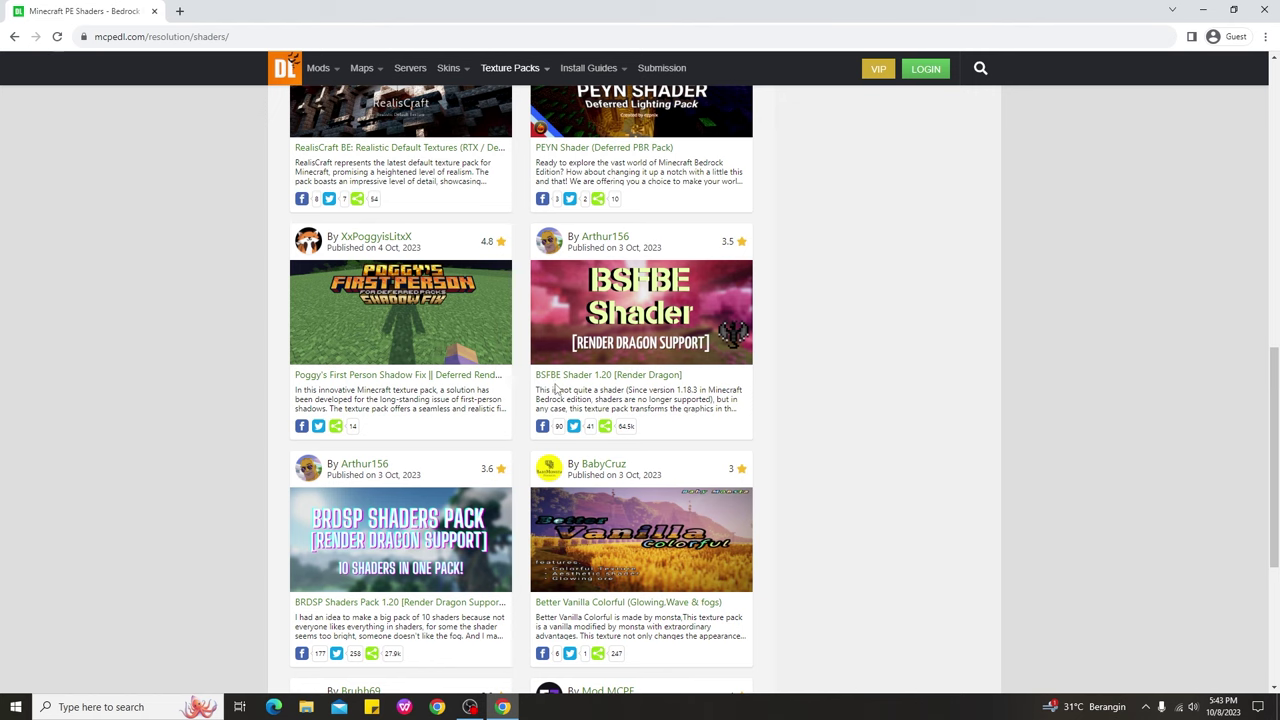
View the BSFBE Shader 1.20 [Render Dragon] page with its preview images and settings, and return to the shader listing
left_click(633, 313)
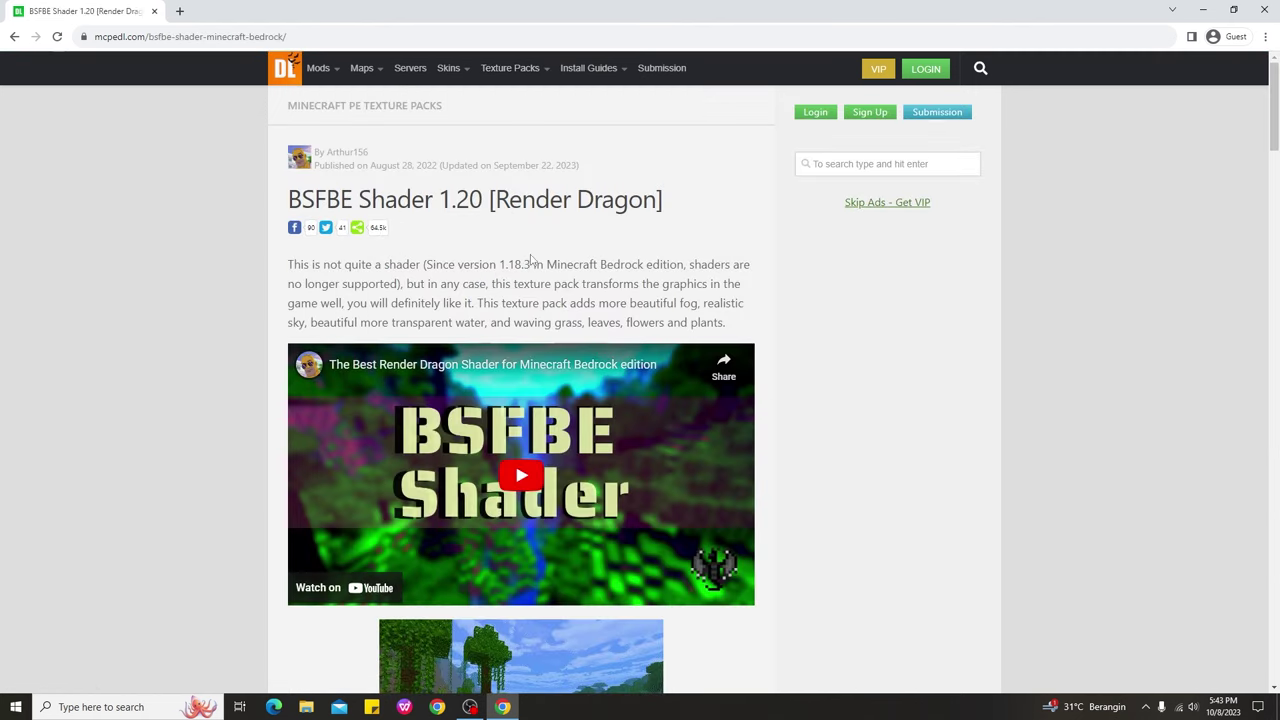
scroll(786, 428, "down", 3)
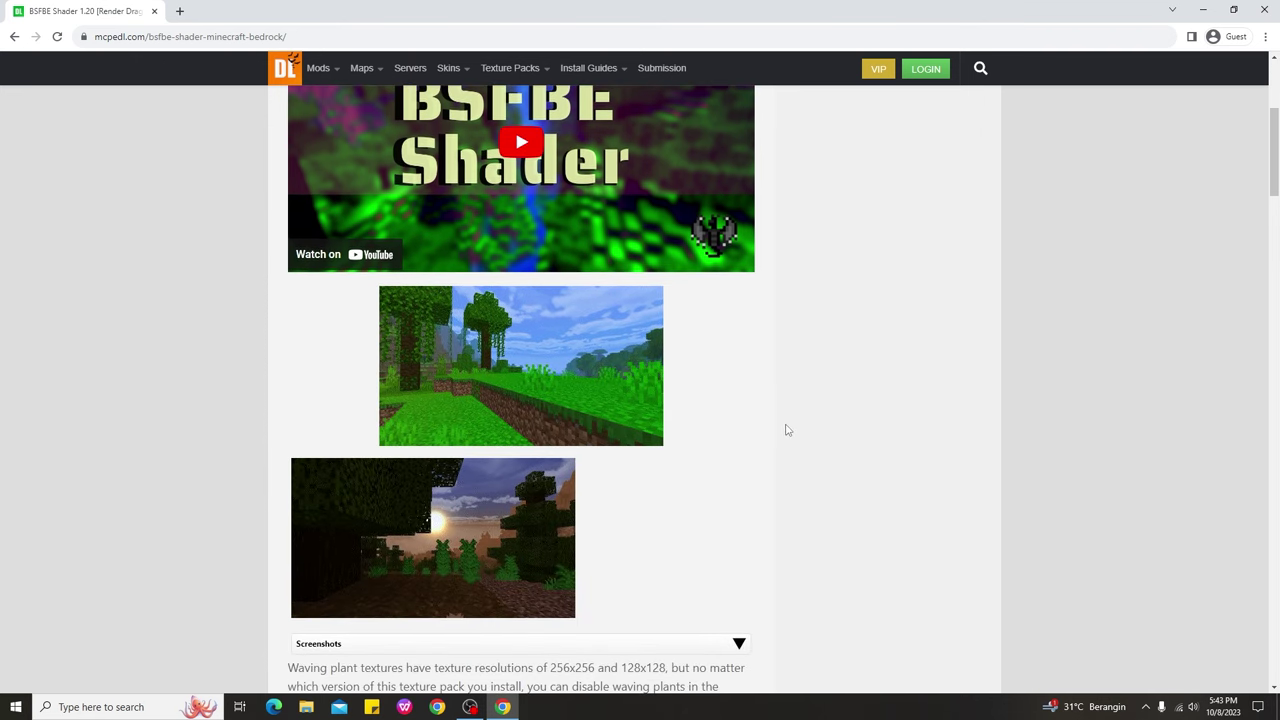
scroll(785, 435, "down", 2)
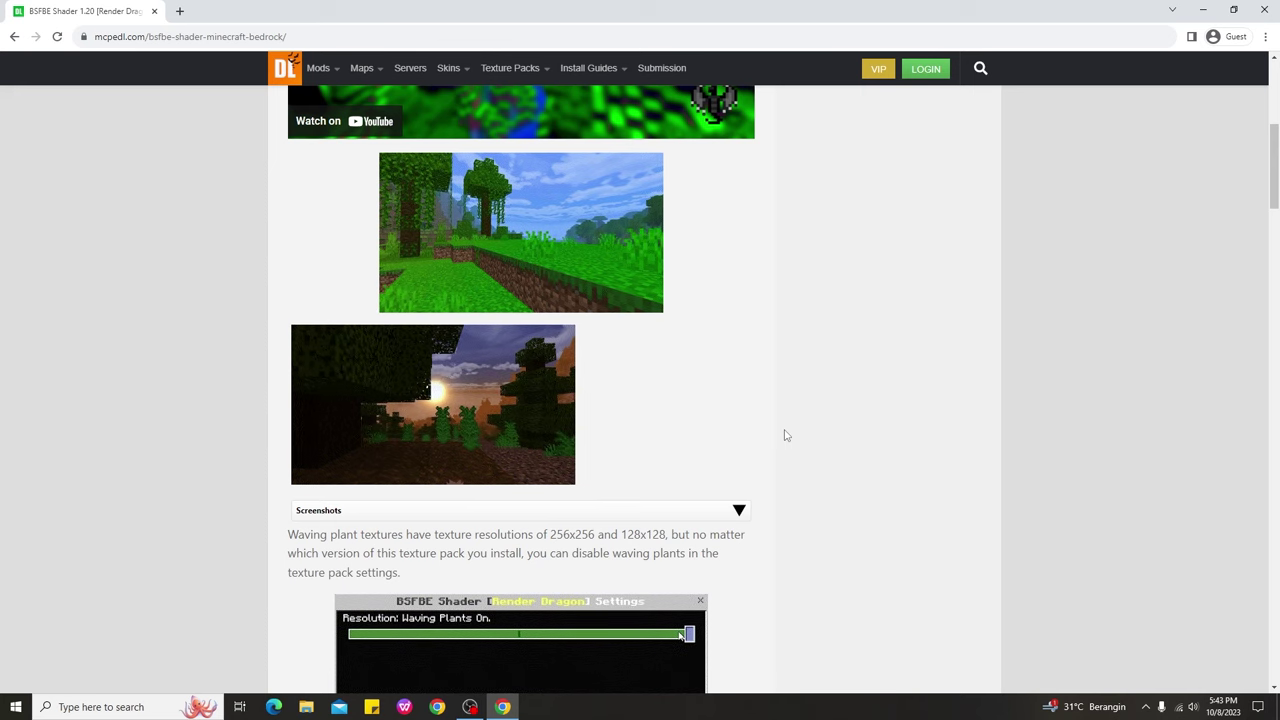
scroll(785, 435, "down", 4)
scroll(457, 391, "up", 3)
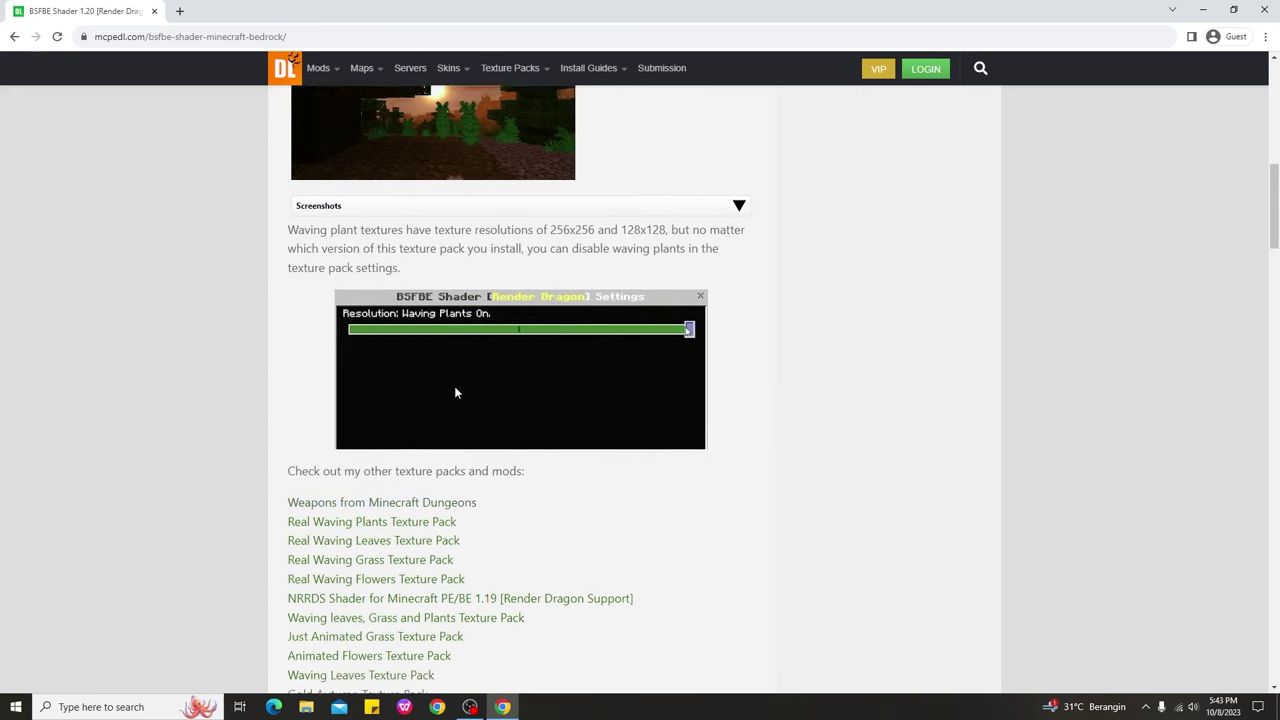
key("alt+Left")
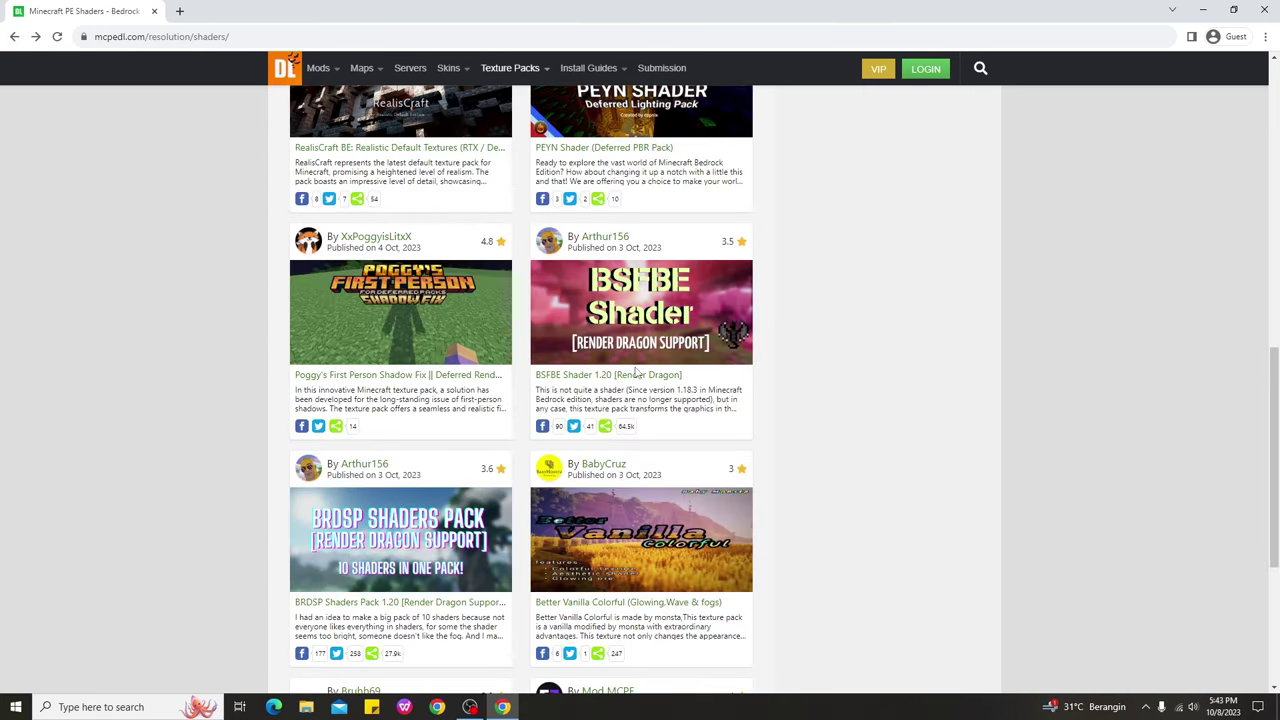
Look through the preview images on the RealisCraft BE: Realistic Default Textures page and return to the shader listing
scroll(507, 278, "up", 1)
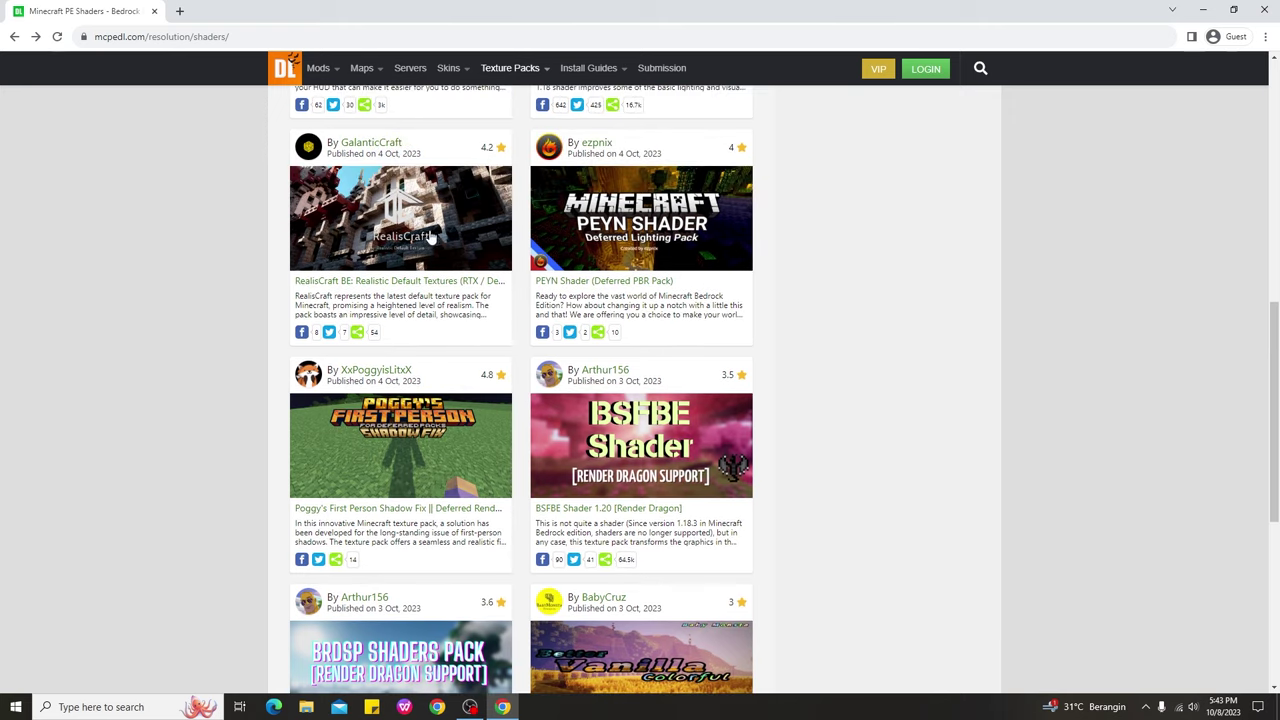
left_click(426, 242)
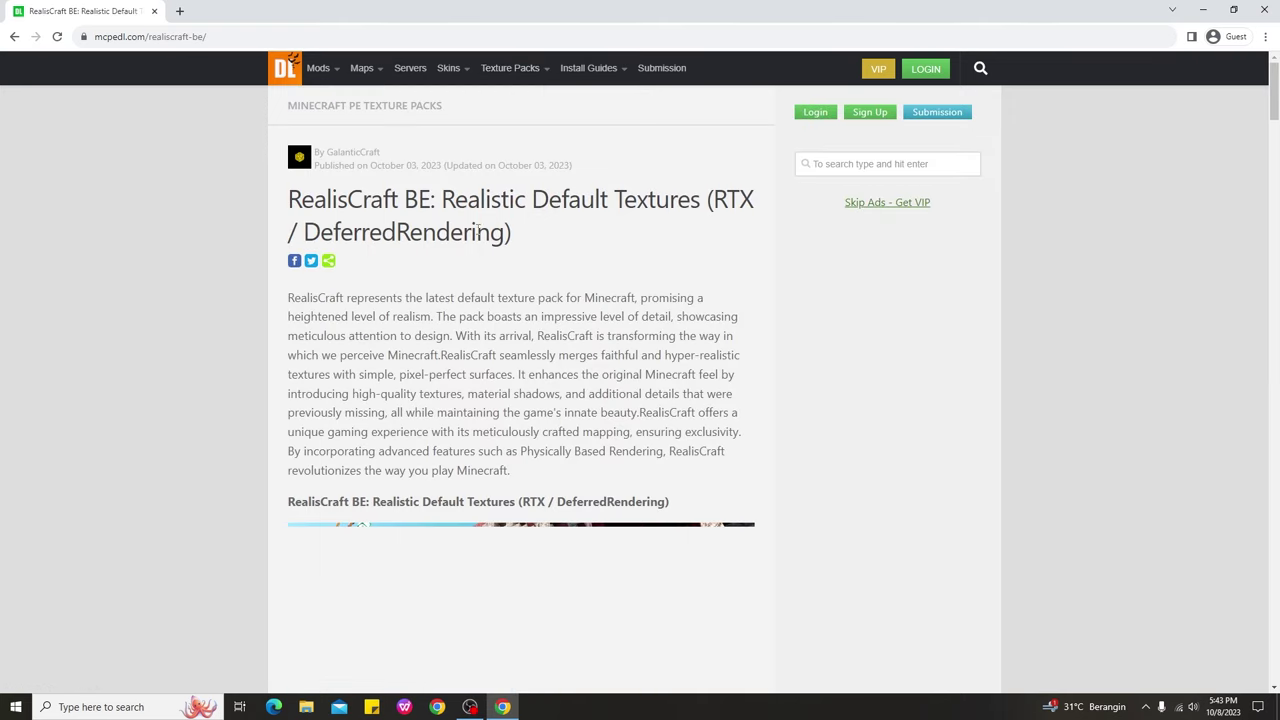
scroll(630, 356, "down", 1)
scroll(630, 356, "down", 3)
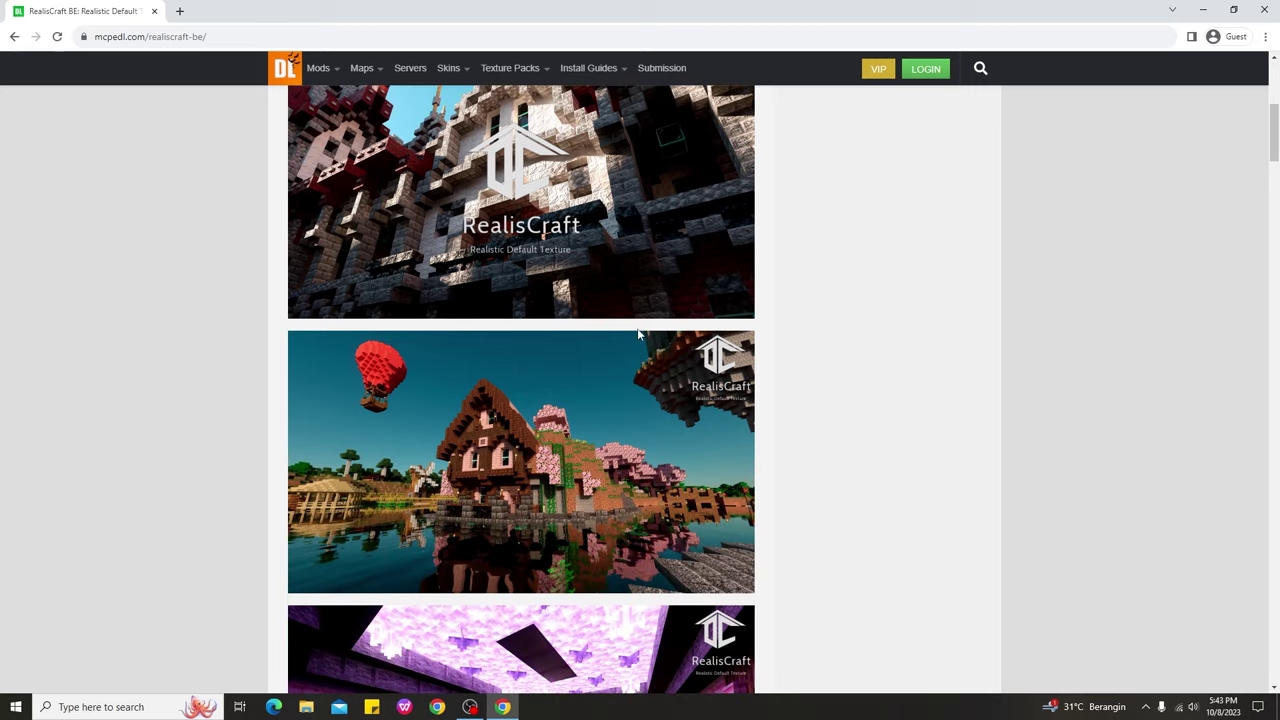
scroll(638, 334, "down", 2)
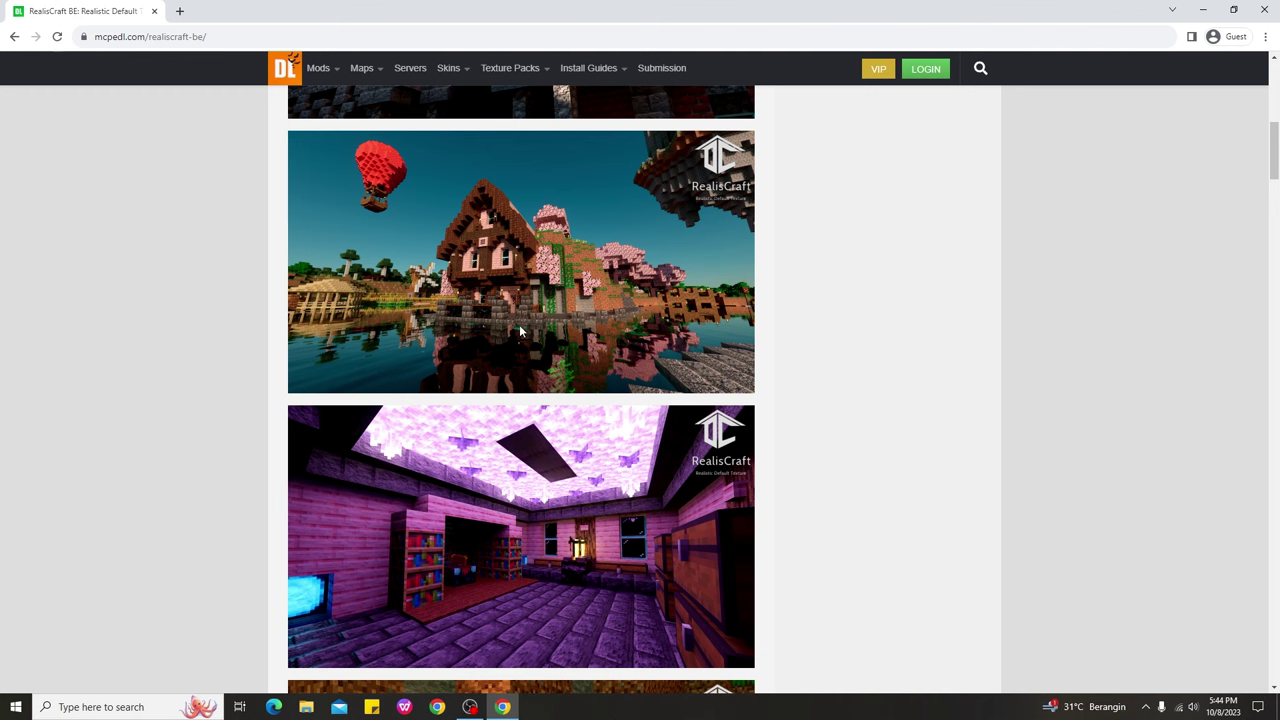
scroll(520, 330, "down", 6)
scroll(556, 365, "down", 3)
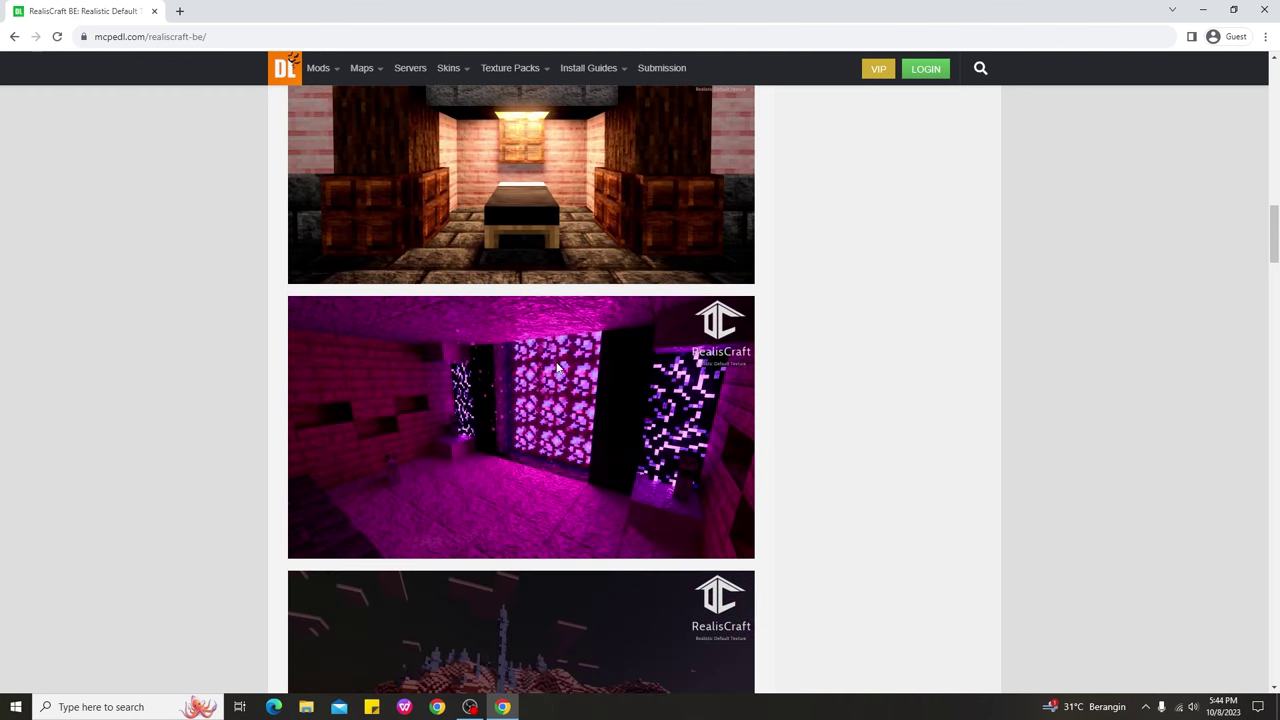
scroll(557, 366, "down", 12)
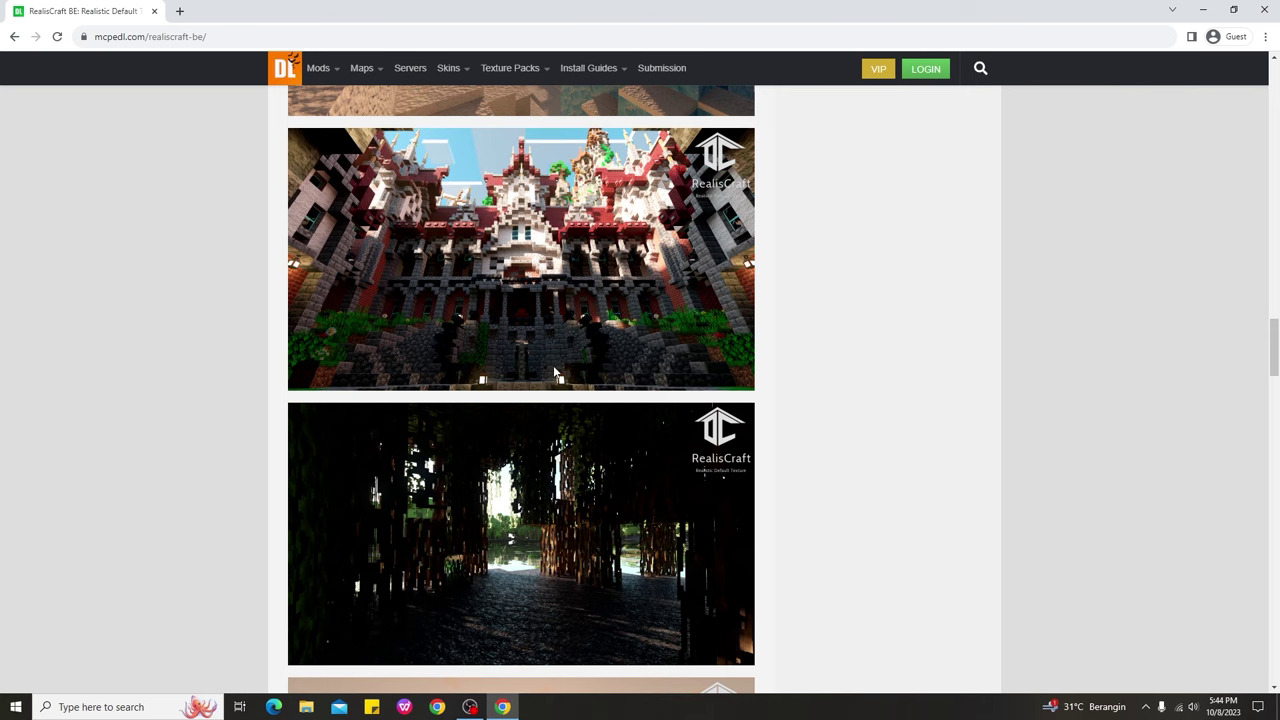
scroll(554, 368, "down", 3)
left_click(15, 38)
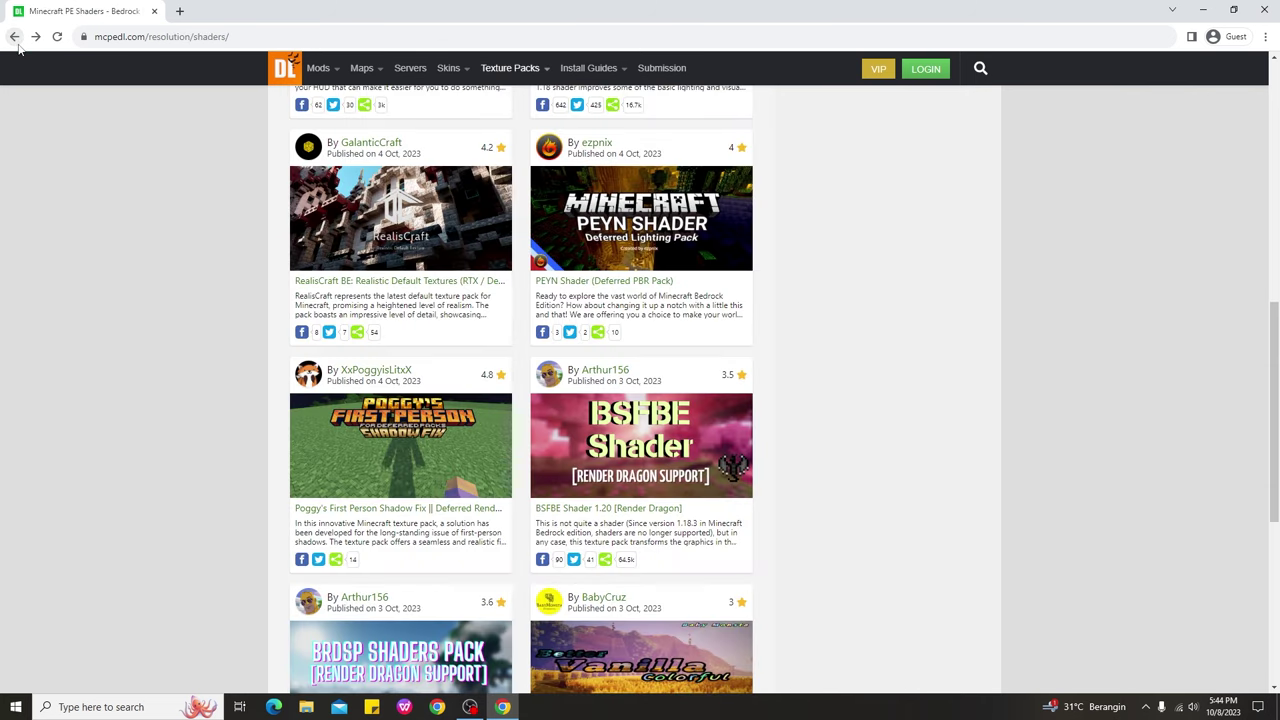
left_click(15, 39)
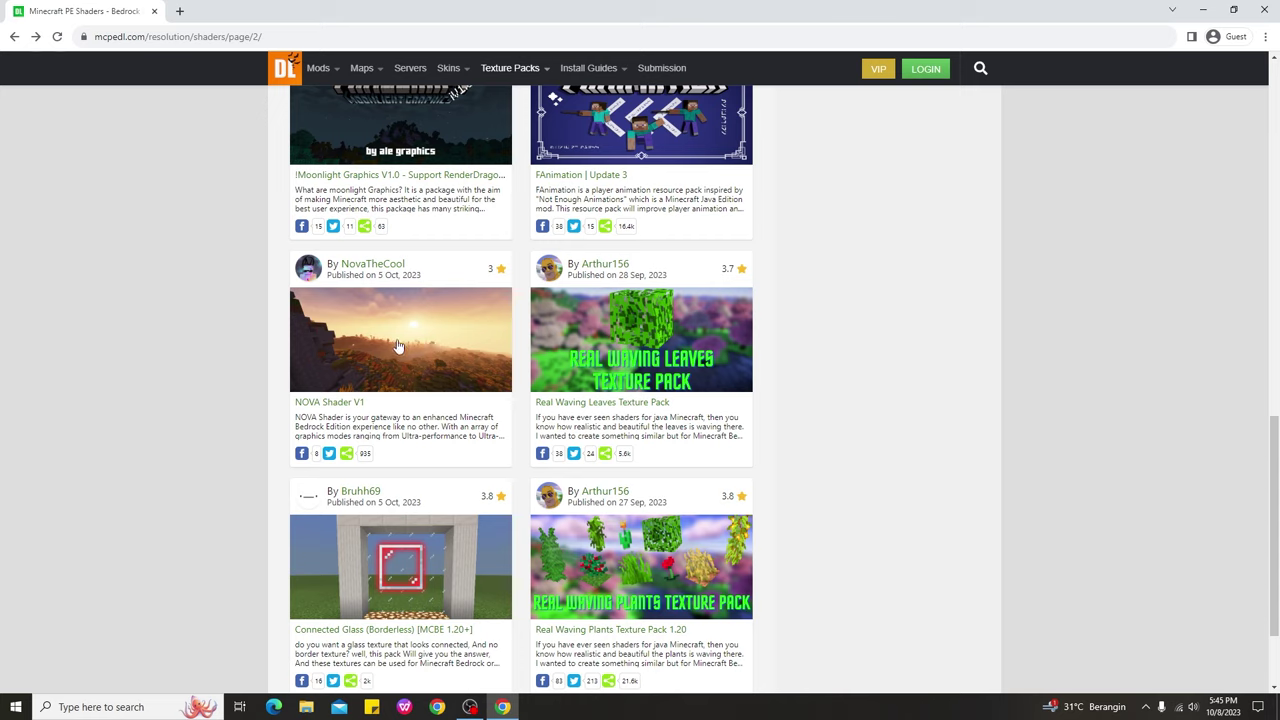
Open the NOVA Shader V1 page from the second page of shaders and check its downloads and supported Minecraft versions
left_click(398, 346)
scroll(624, 395, "down", 15)
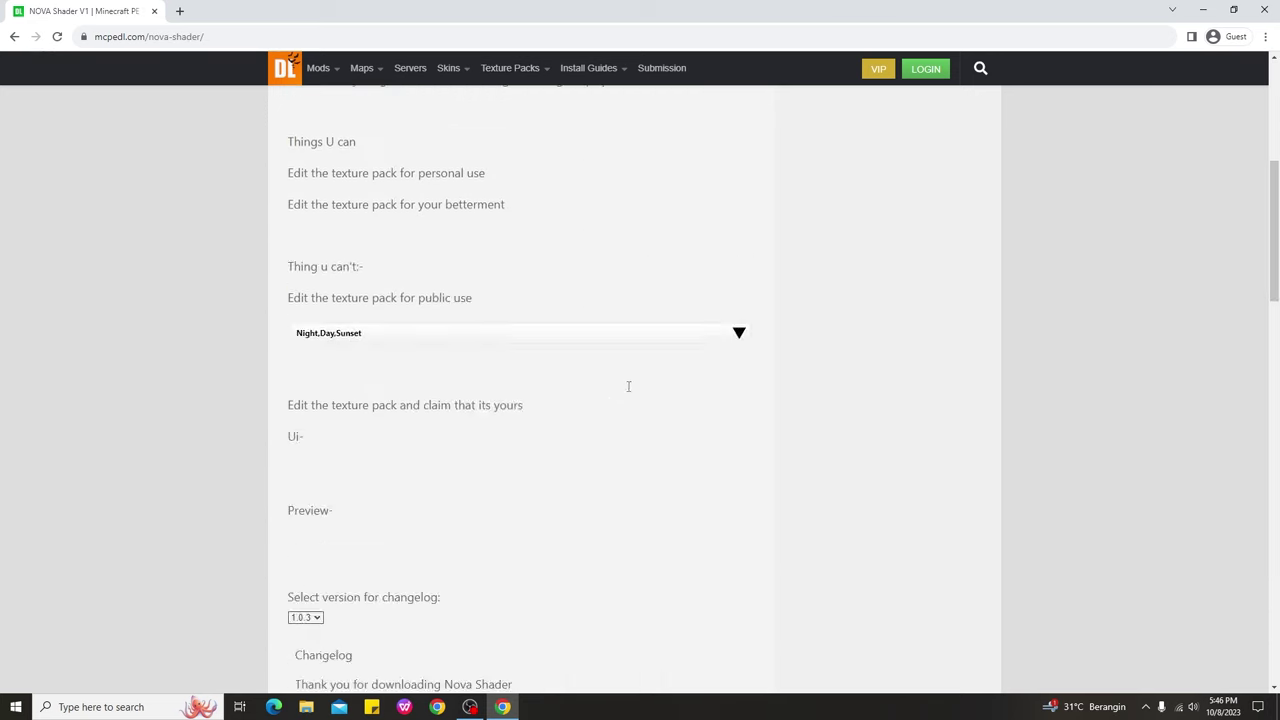
scroll(624, 401, "down", 3)
scroll(471, 380, "up", 3)
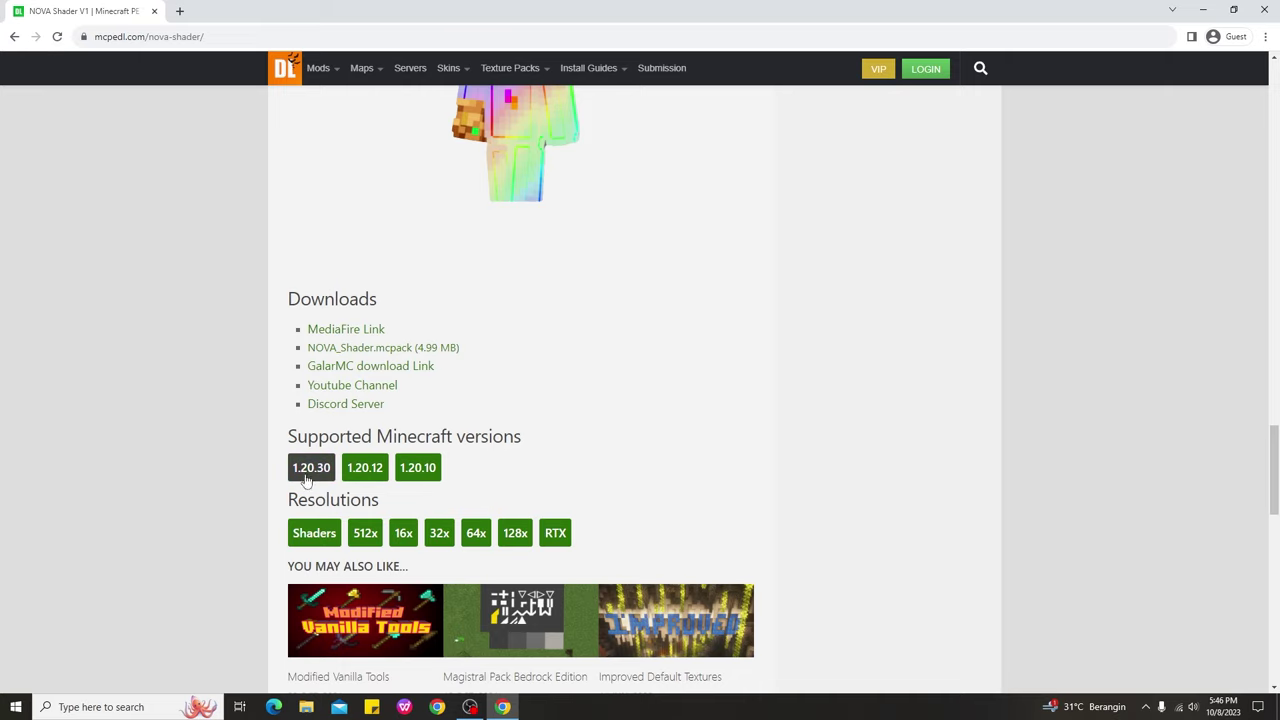
scroll(574, 434, "up", 1)
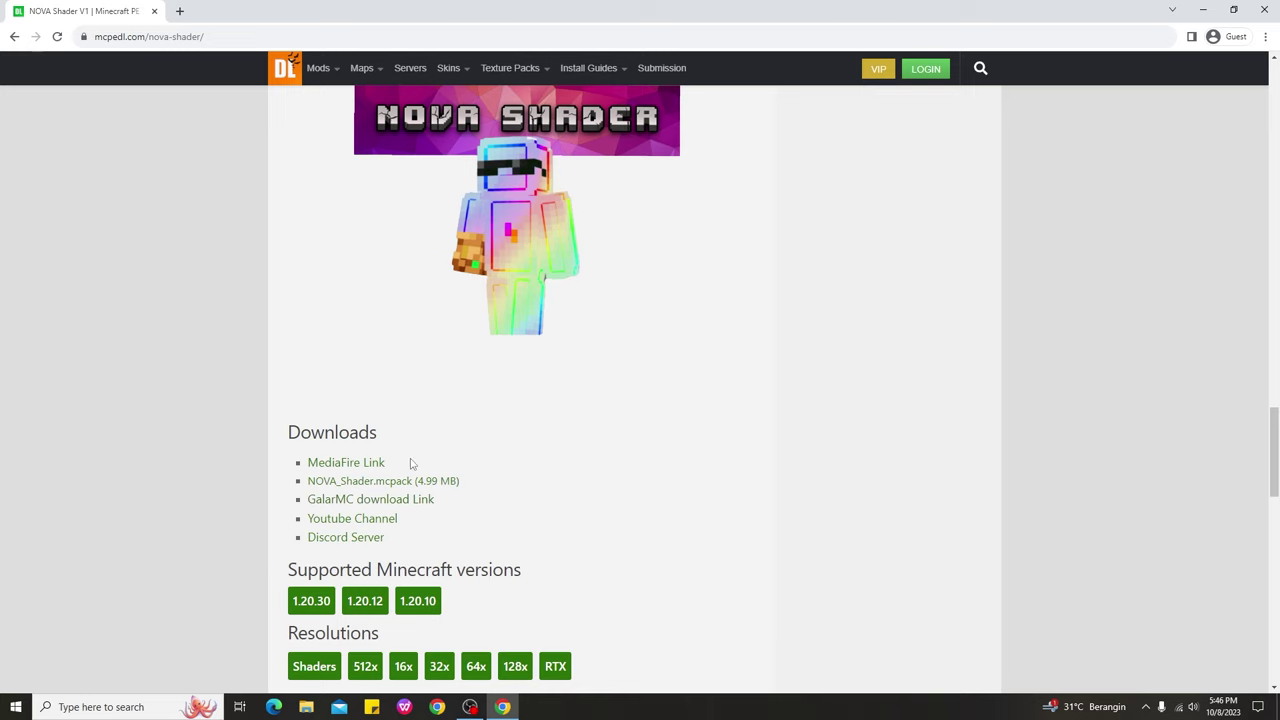
Download NOVA Shader.mcpack through the MediaFire link and save it as an MCPACK file named NOVA Shader
left_click(367, 467)
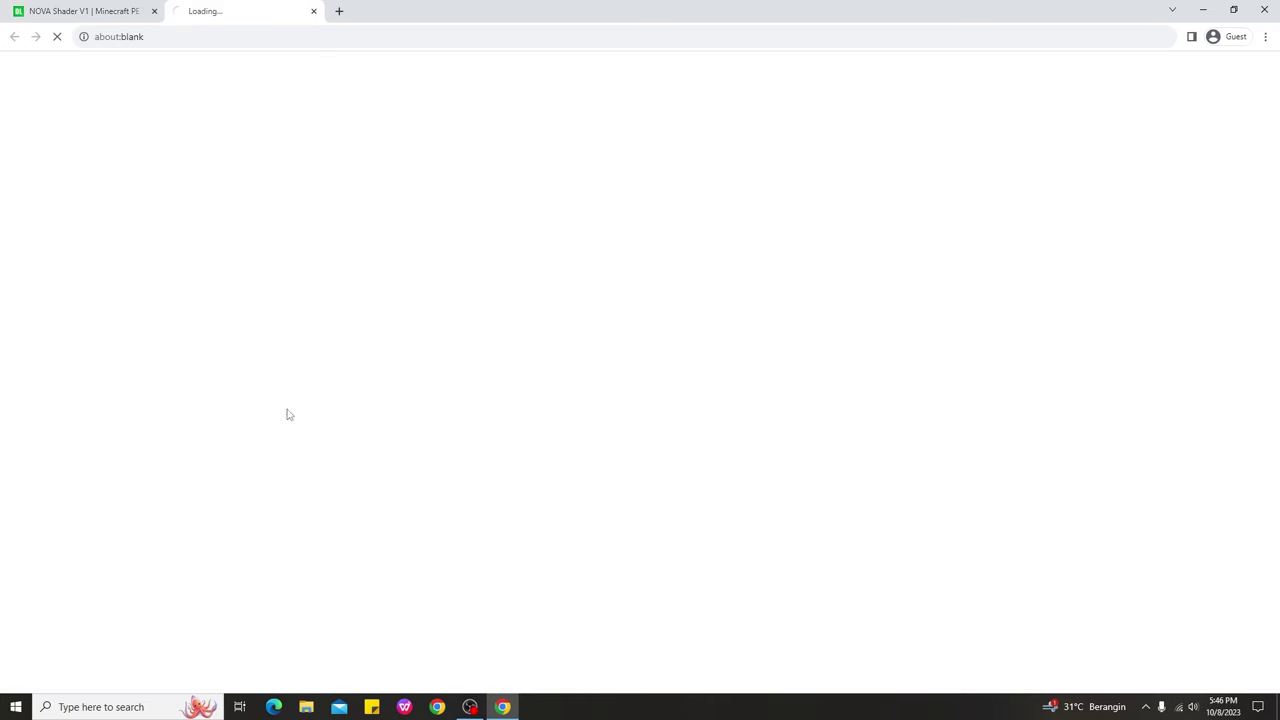
left_click(523, 222)
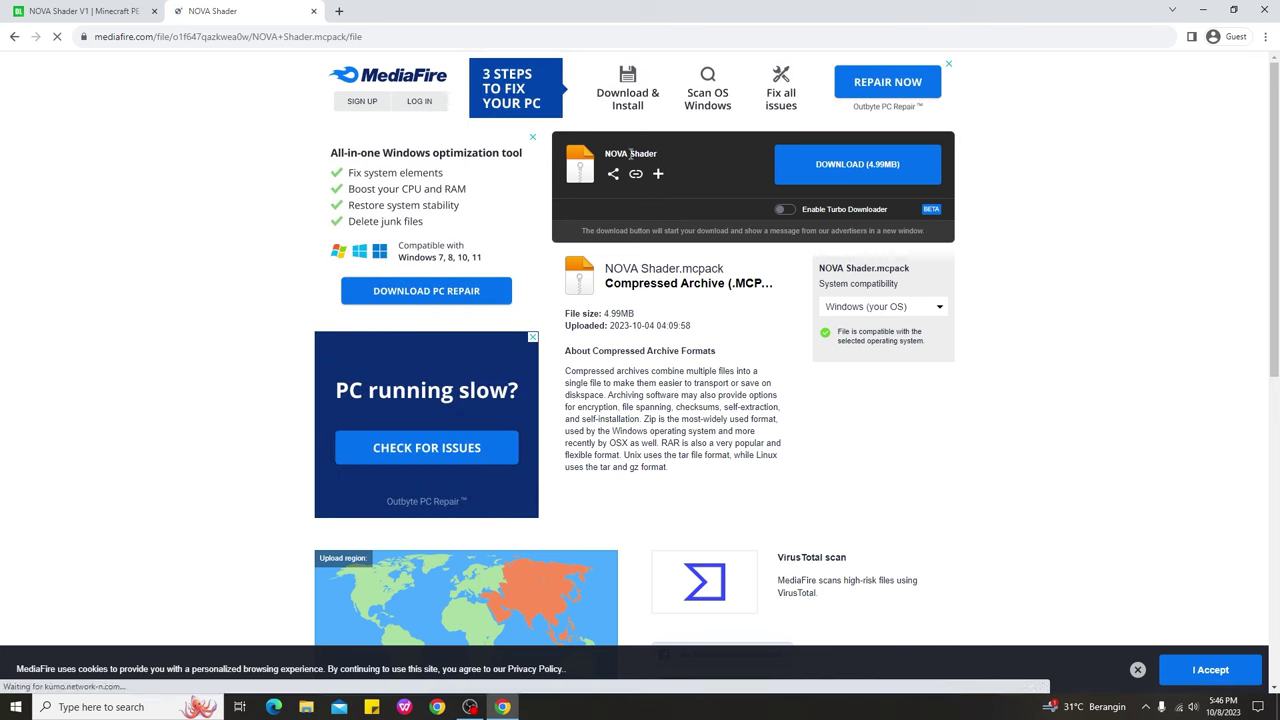
left_click(846, 173)
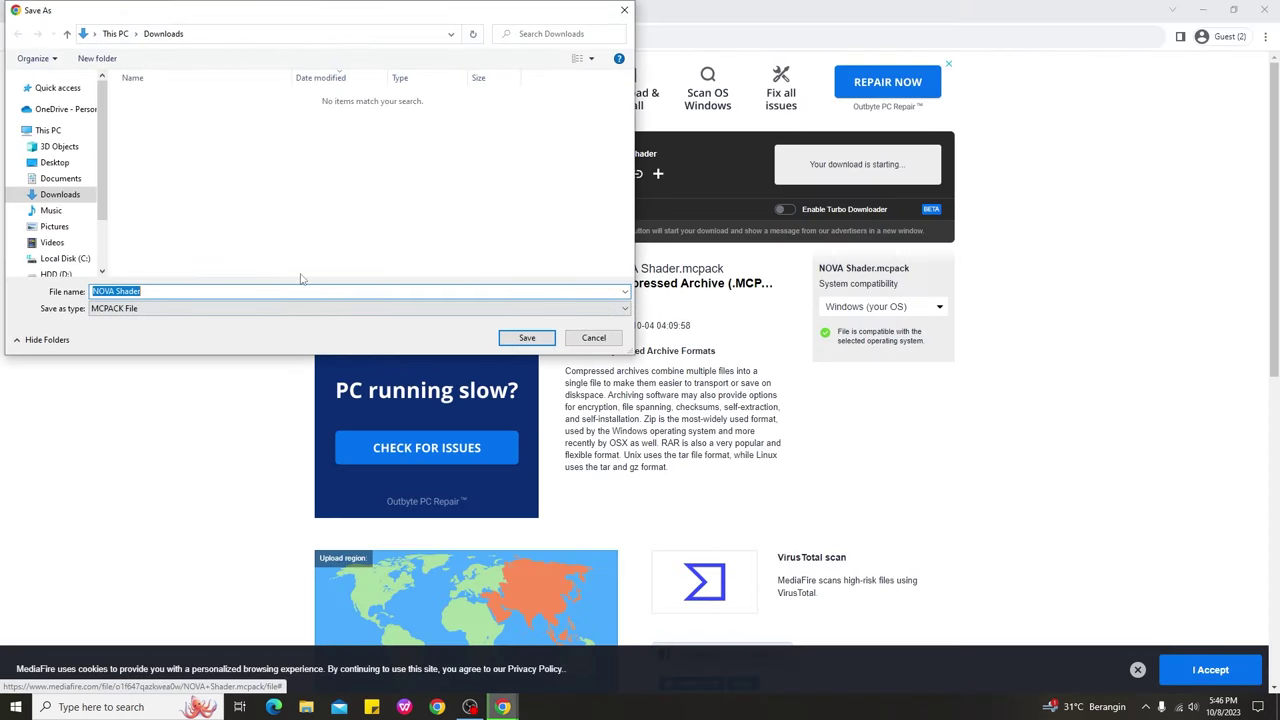
left_click(527, 338)
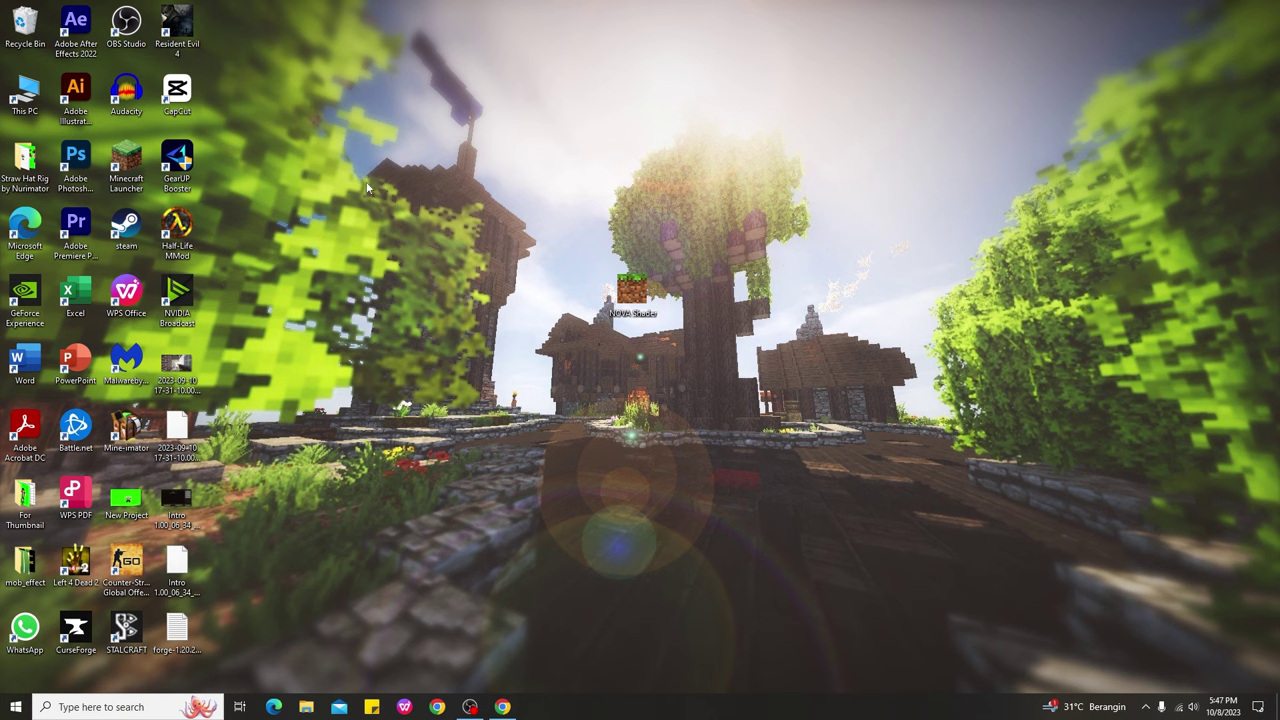
Start the latest release of Minecraft for Windows through the Minecraft Launcher
double_click(127, 157)
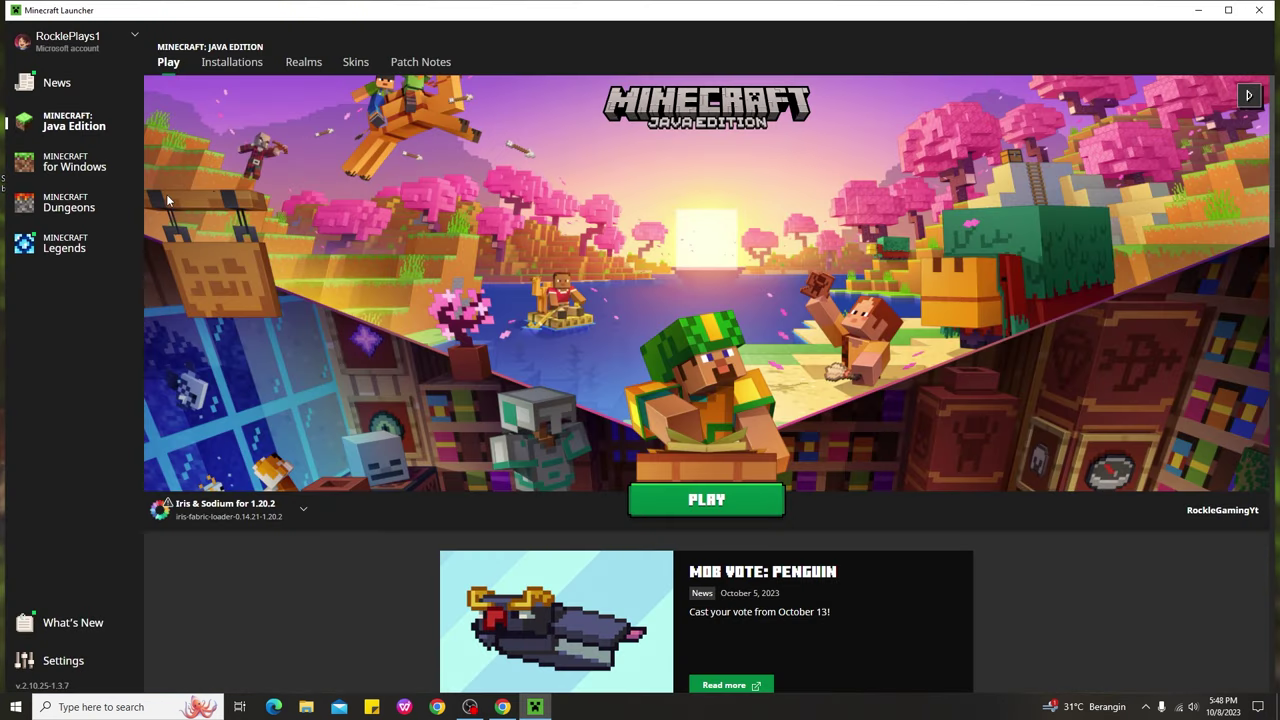
left_click(82, 172)
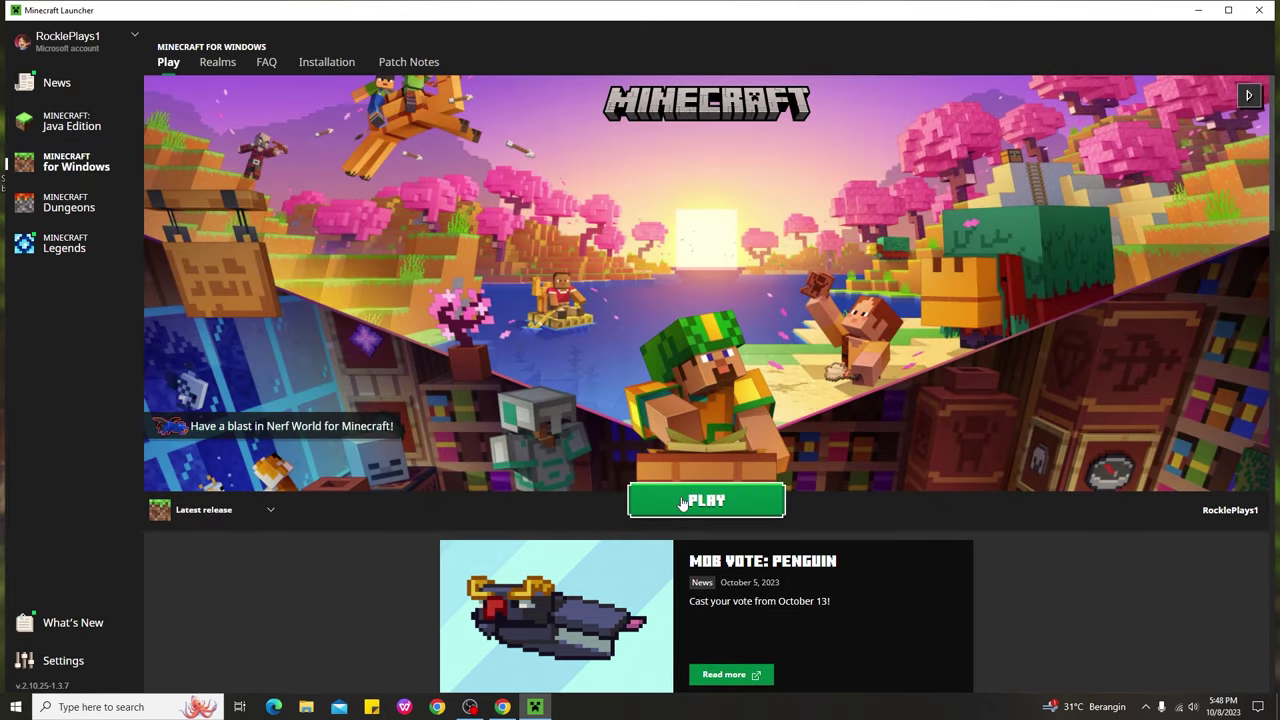
left_click(678, 502)
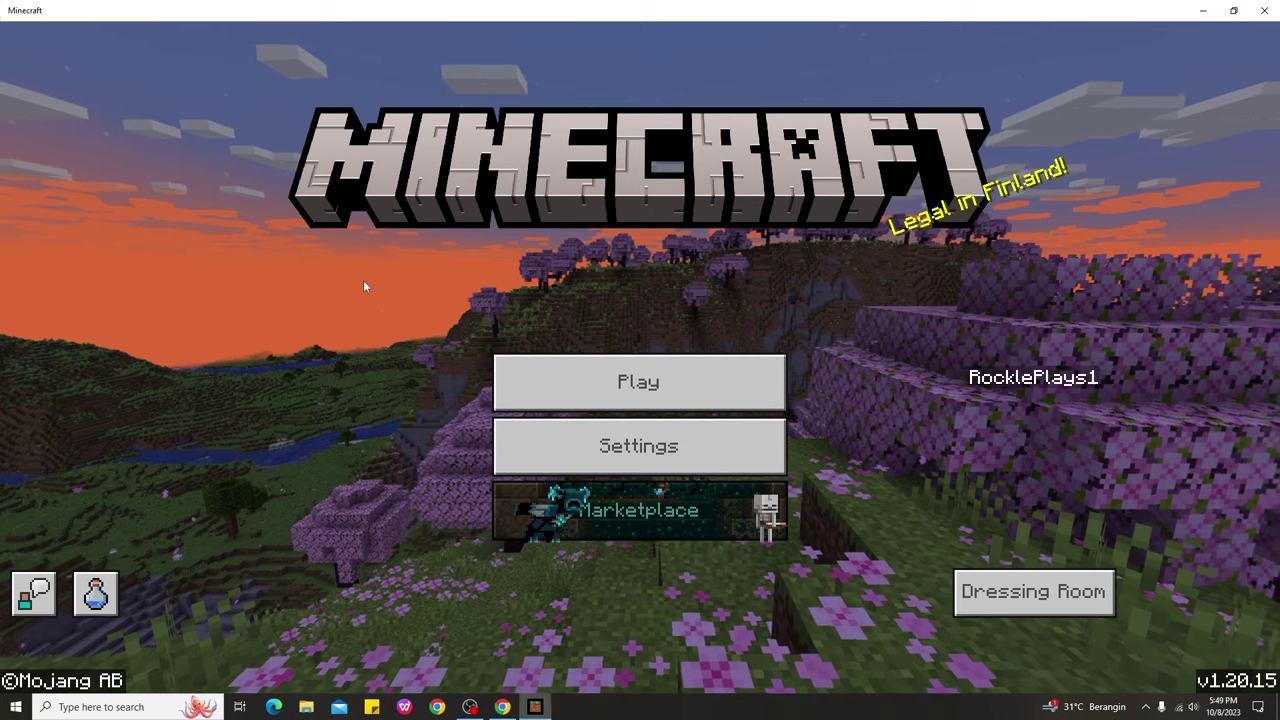
Minimize the game and import the NOVA Shader pack from the desktop into Minecraft
left_click(1203, 10)
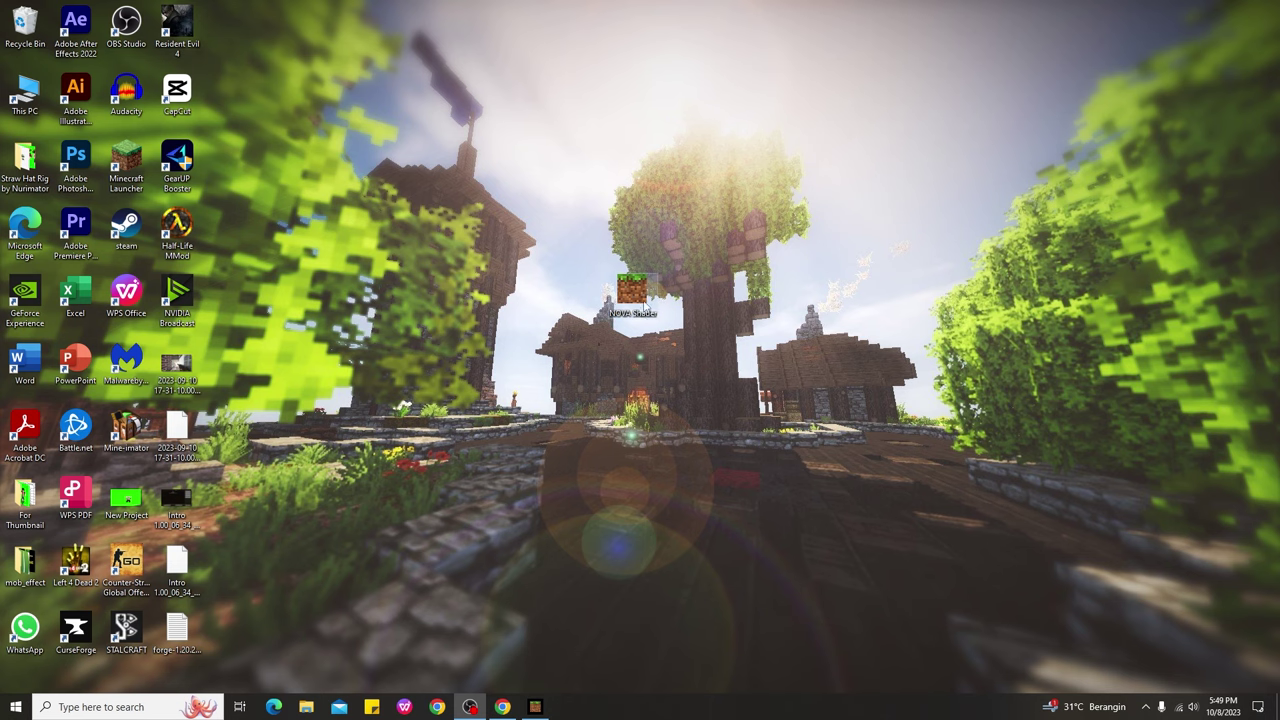
double_click(638, 295)
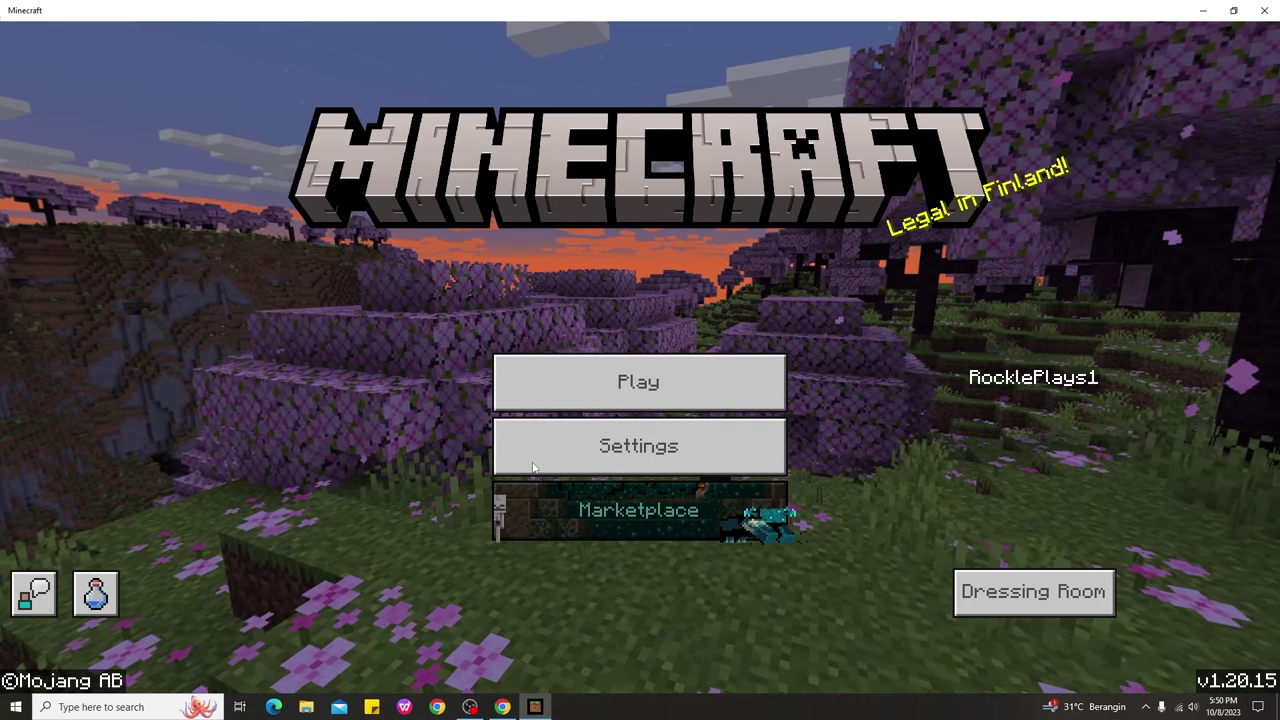
Activate the NOVA Shader pack in the Global Resources settings, check it among the active packs and return to the main menu
left_click(640, 457)
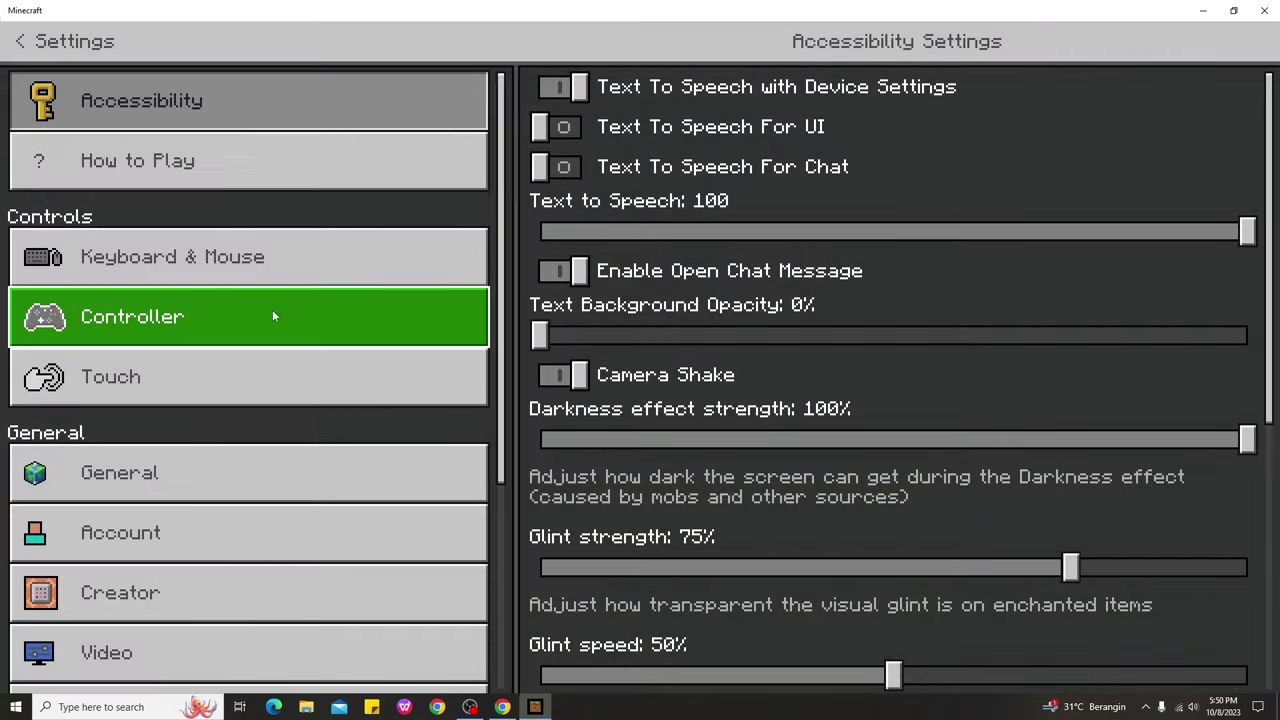
scroll(420, 250, "down", 5)
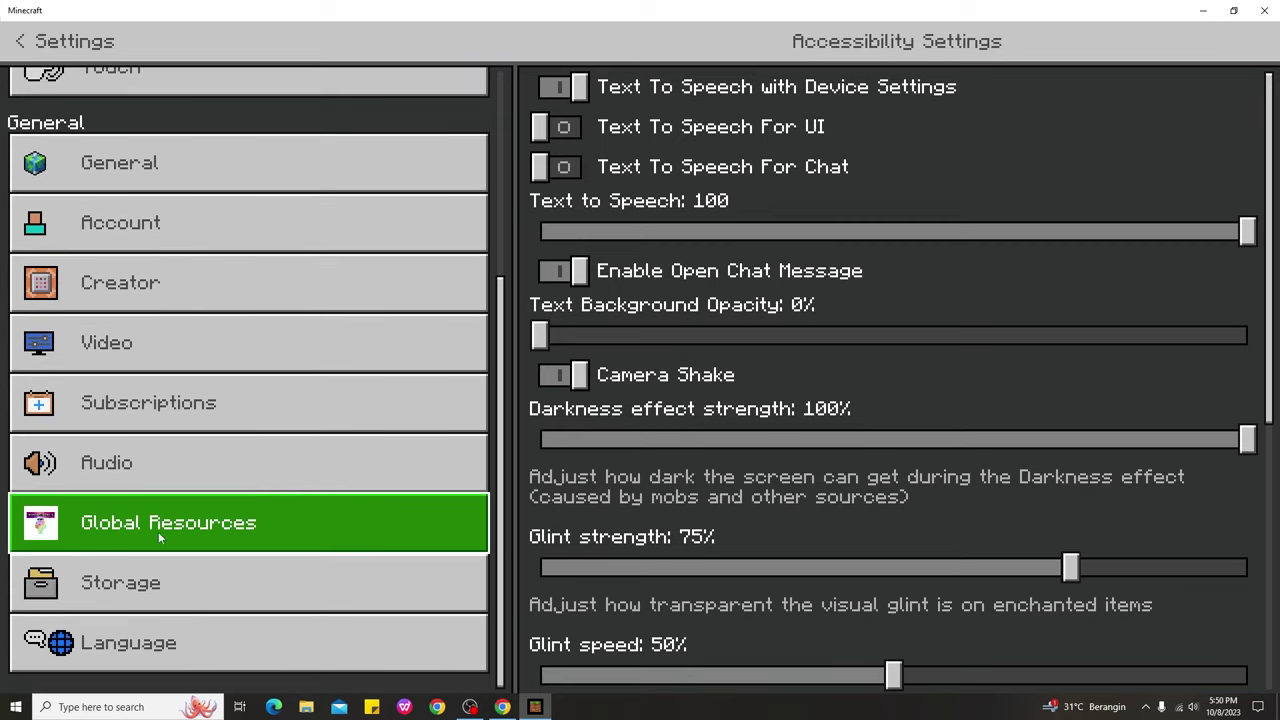
left_click(200, 532)
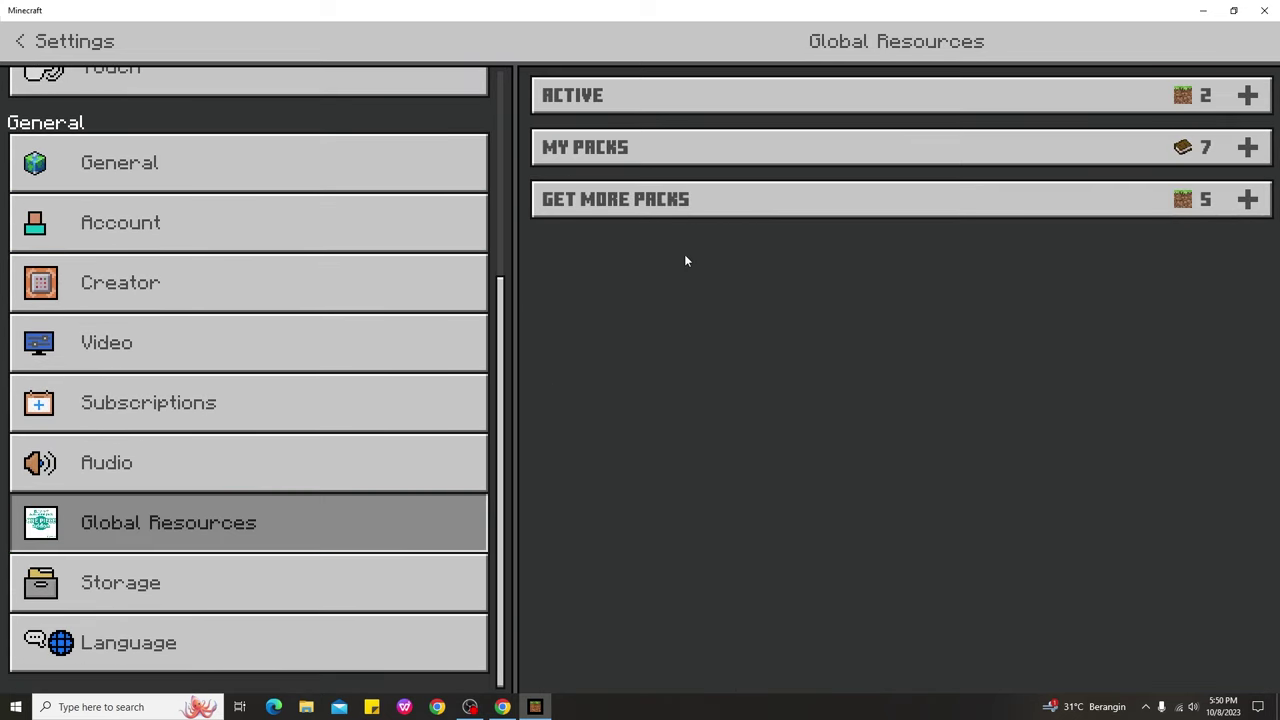
left_click(596, 152)
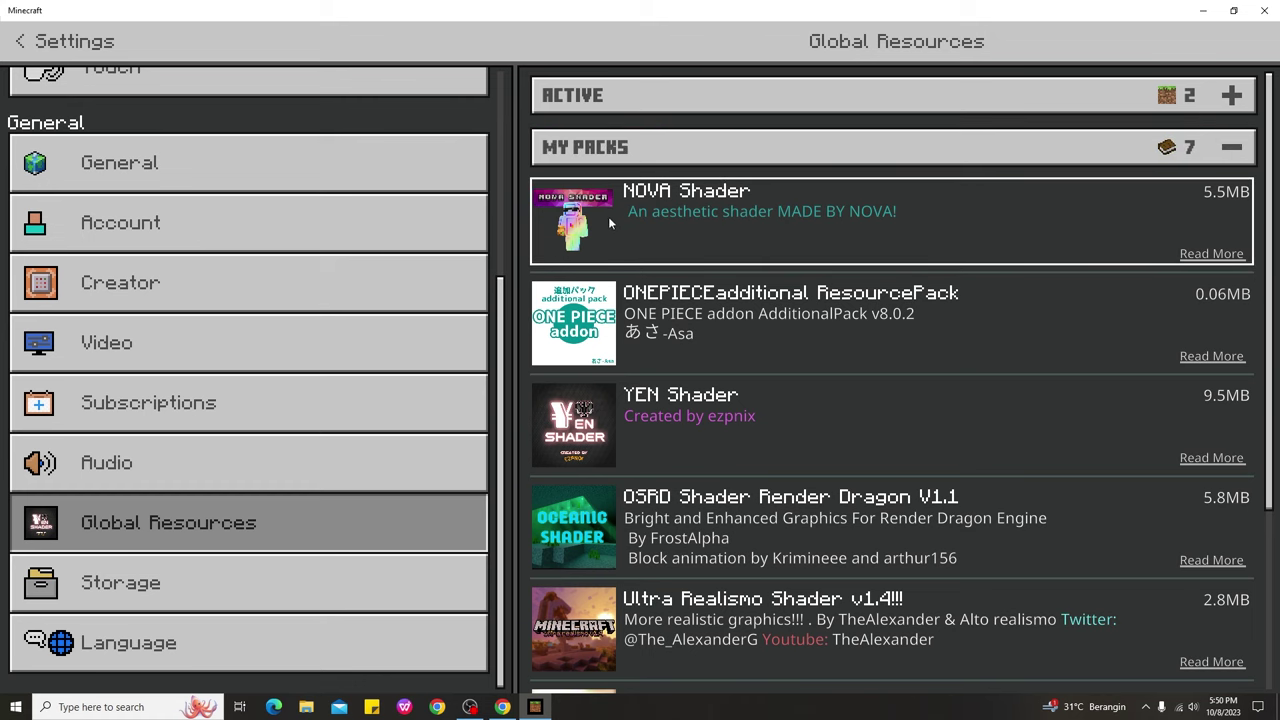
left_click(673, 207)
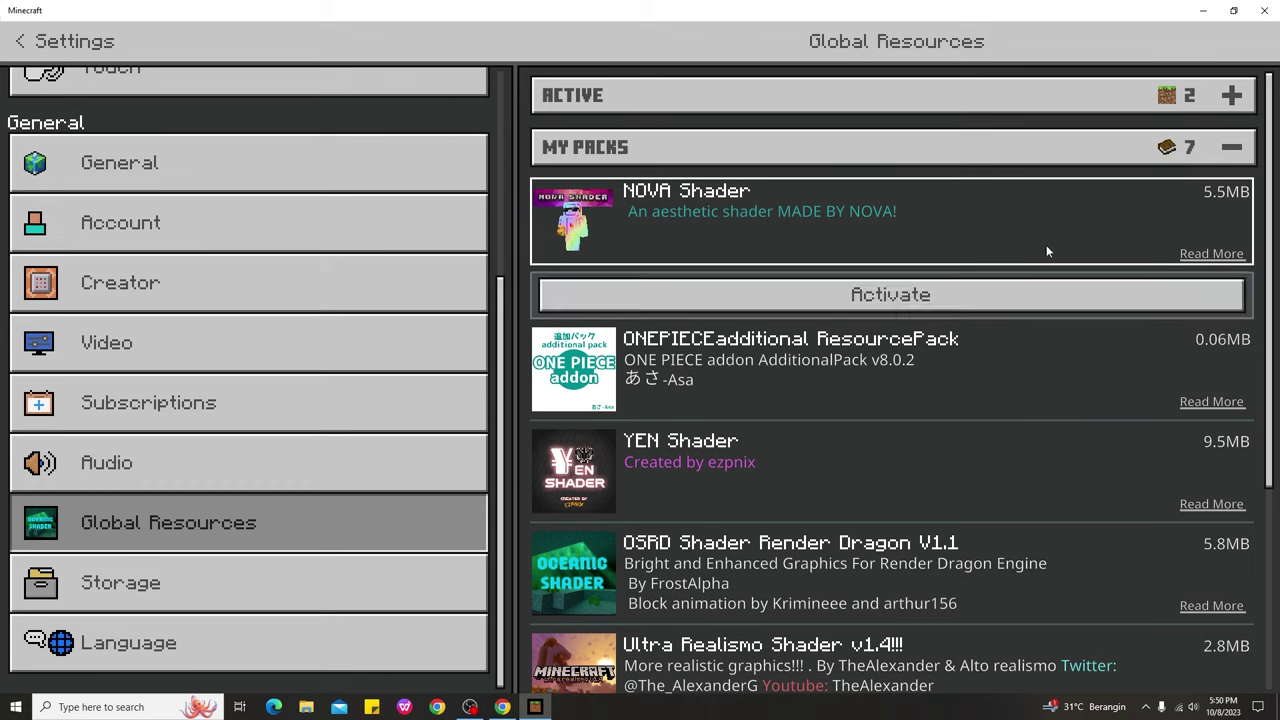
left_click(986, 305)
left_click(1033, 100)
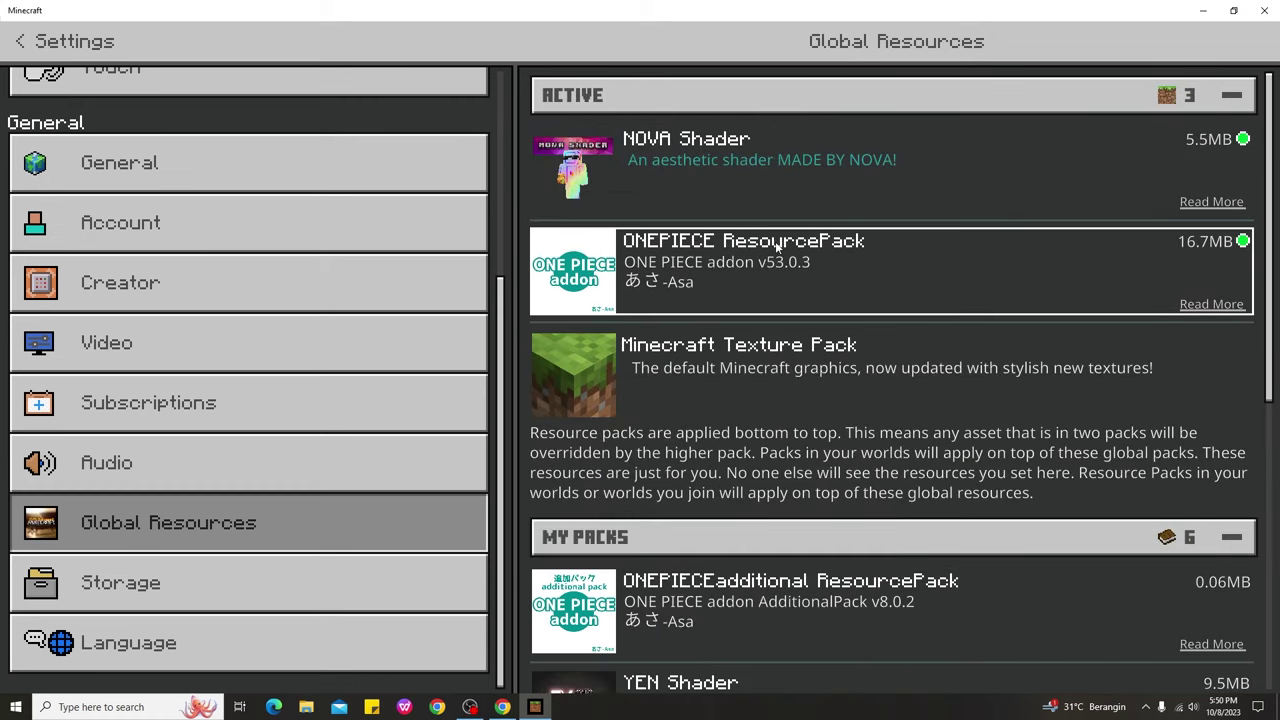
left_click(980, 197)
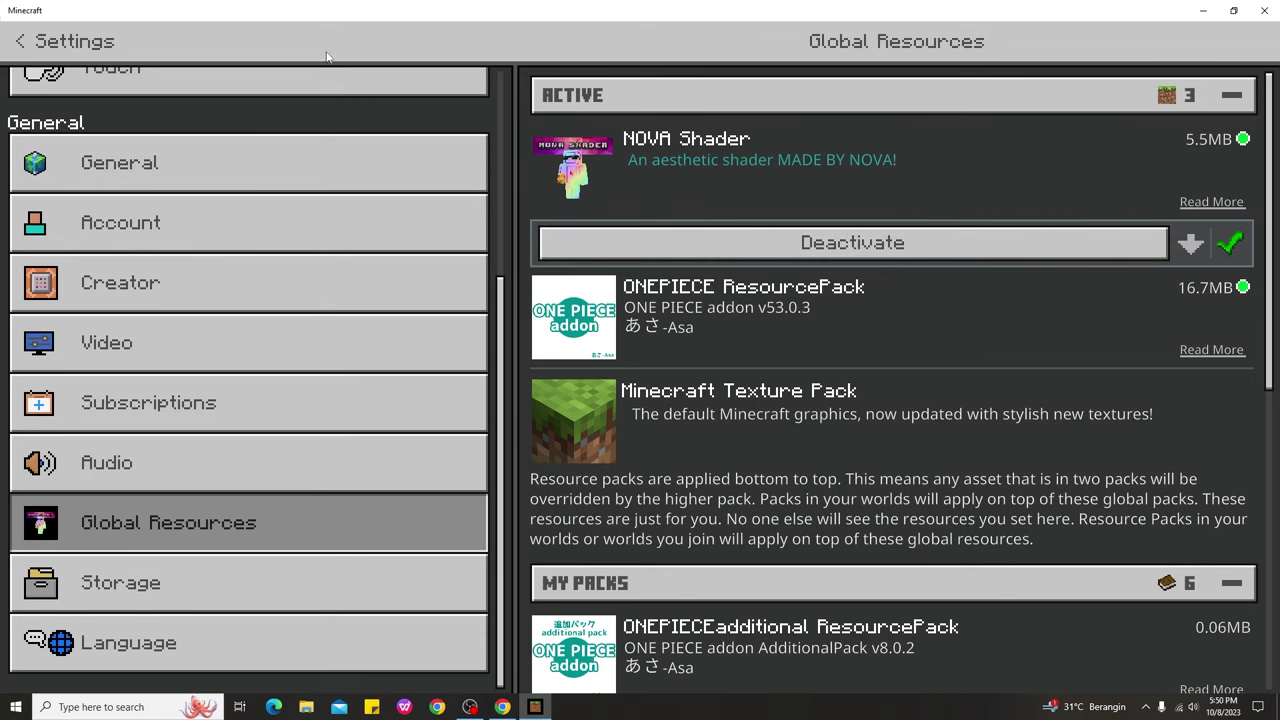
left_click(22, 43)
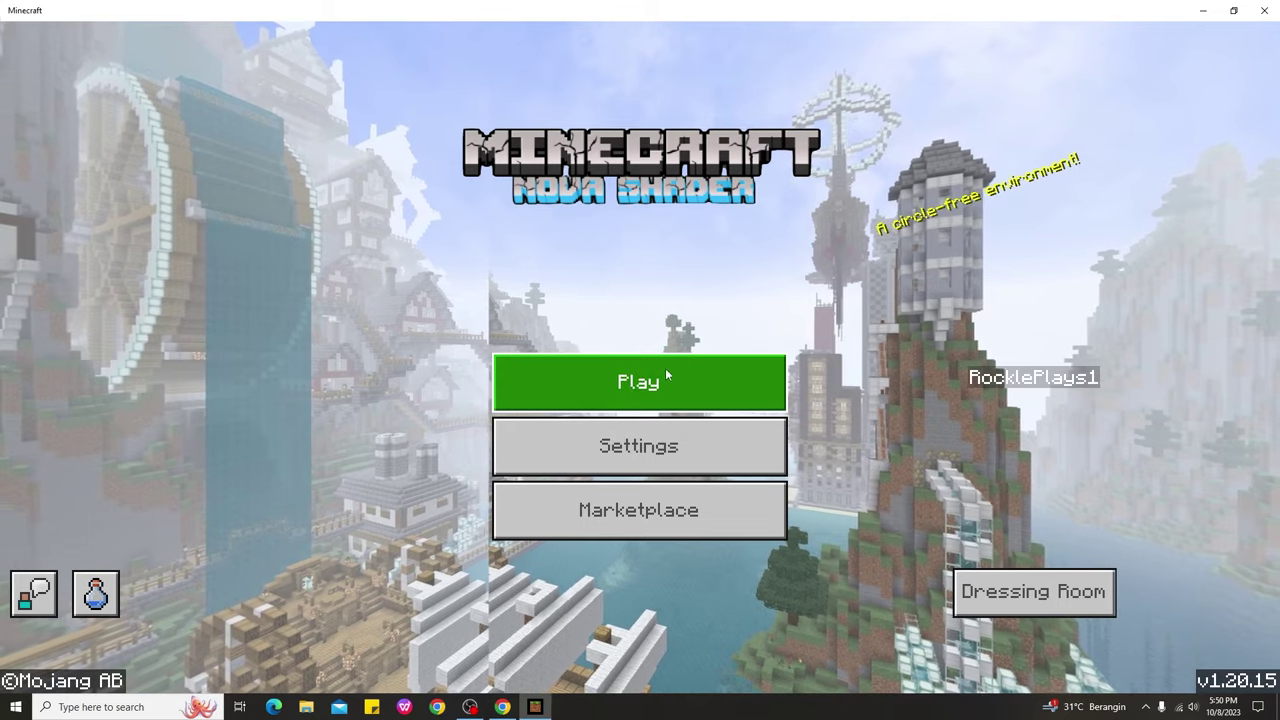
Start setting up a new world, activate NOVA Shader as its resource pack and turn on Shared packs
left_click(628, 376)
left_click(642, 186)
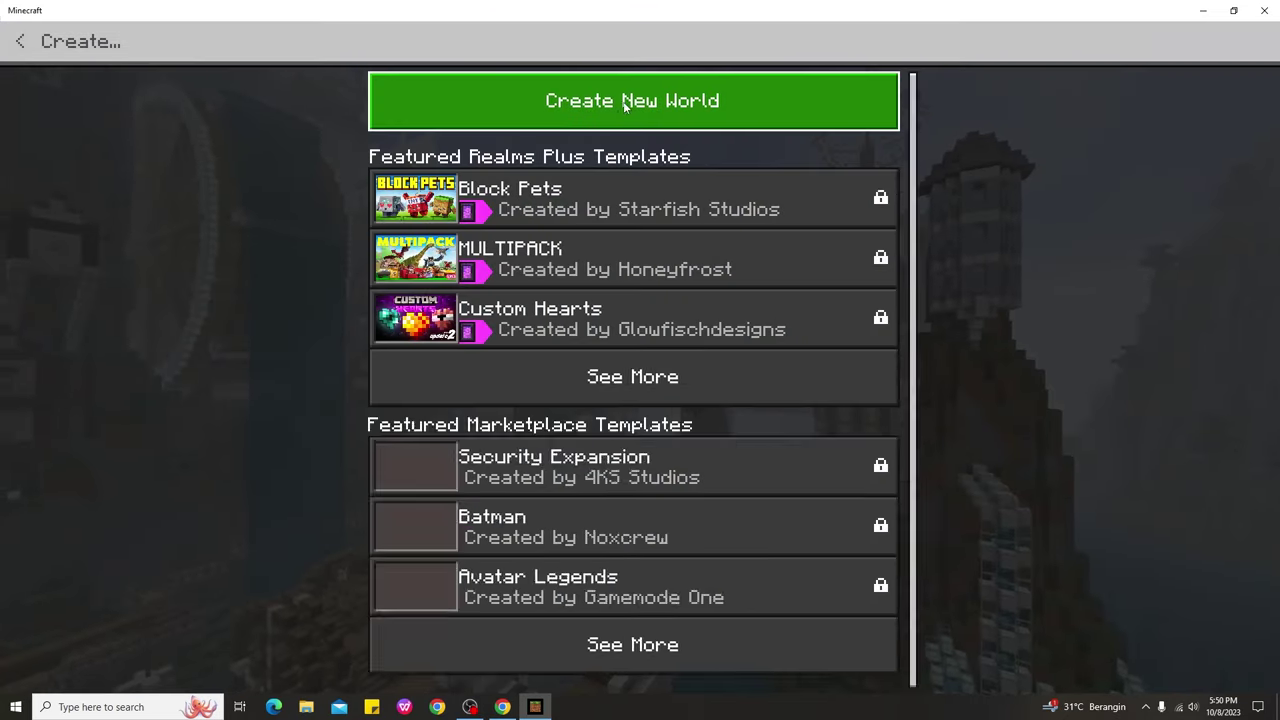
left_click(646, 84)
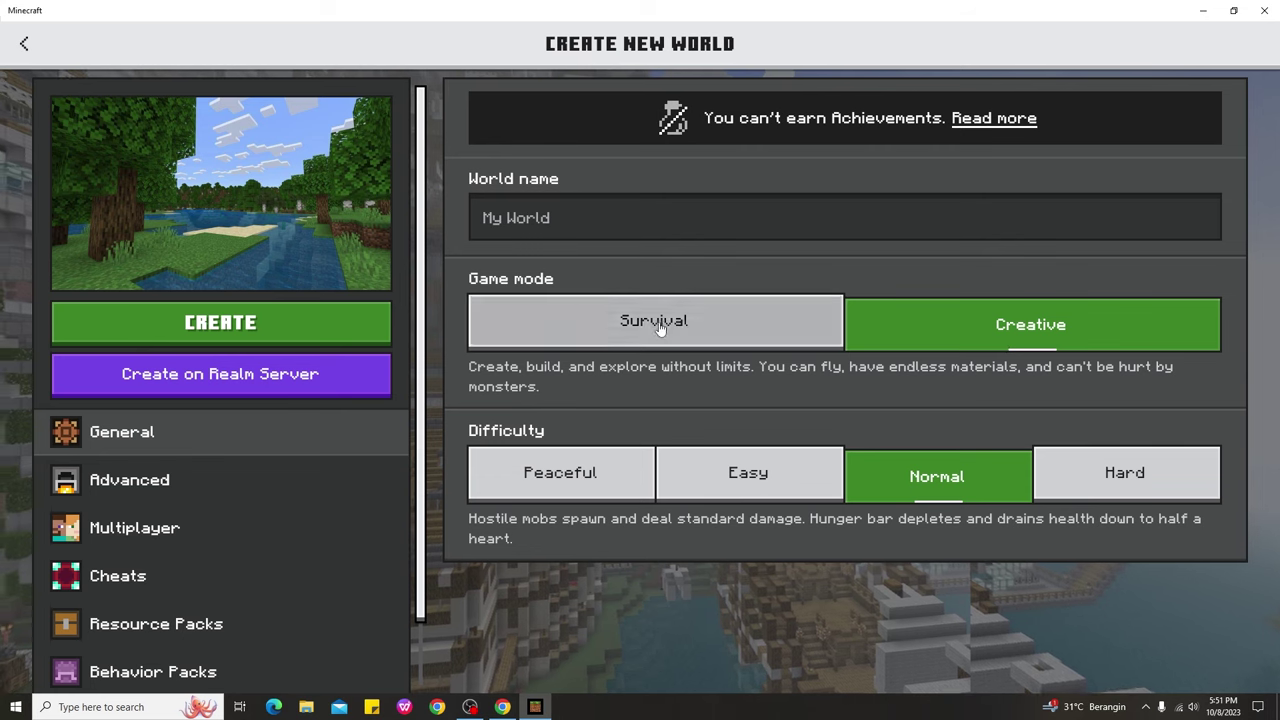
left_click(188, 626)
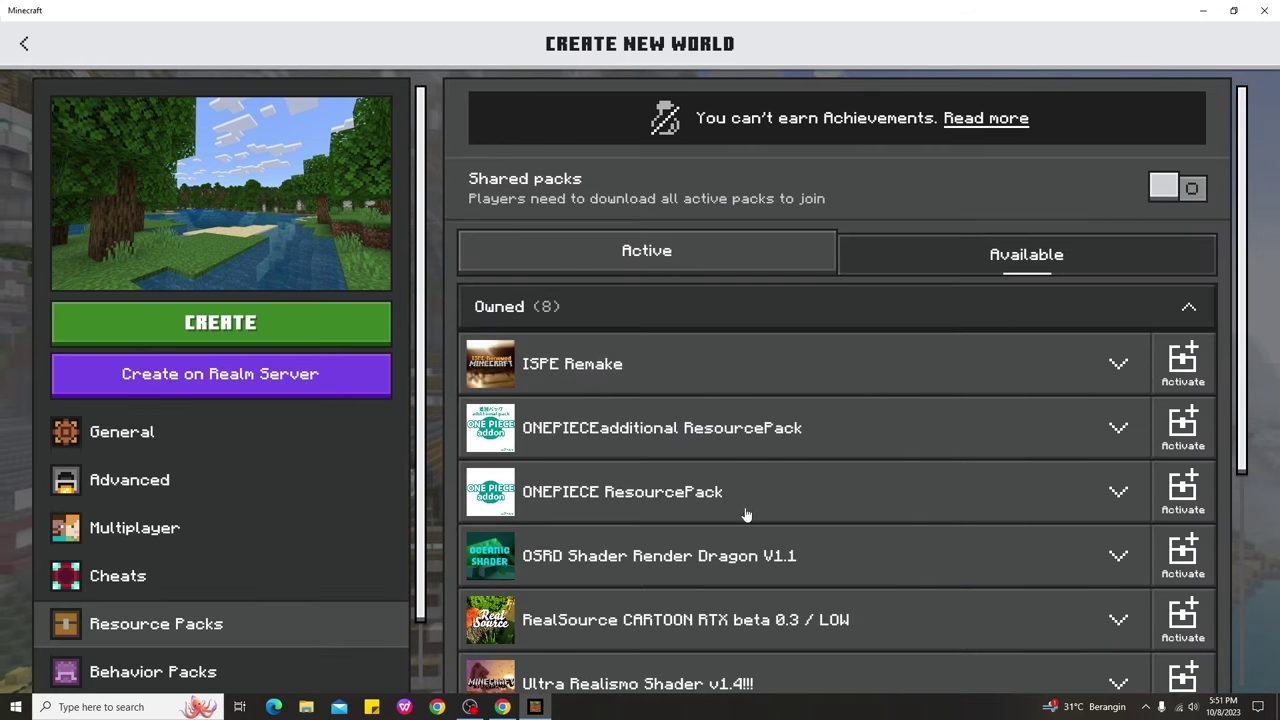
scroll(720, 530, "down", 3)
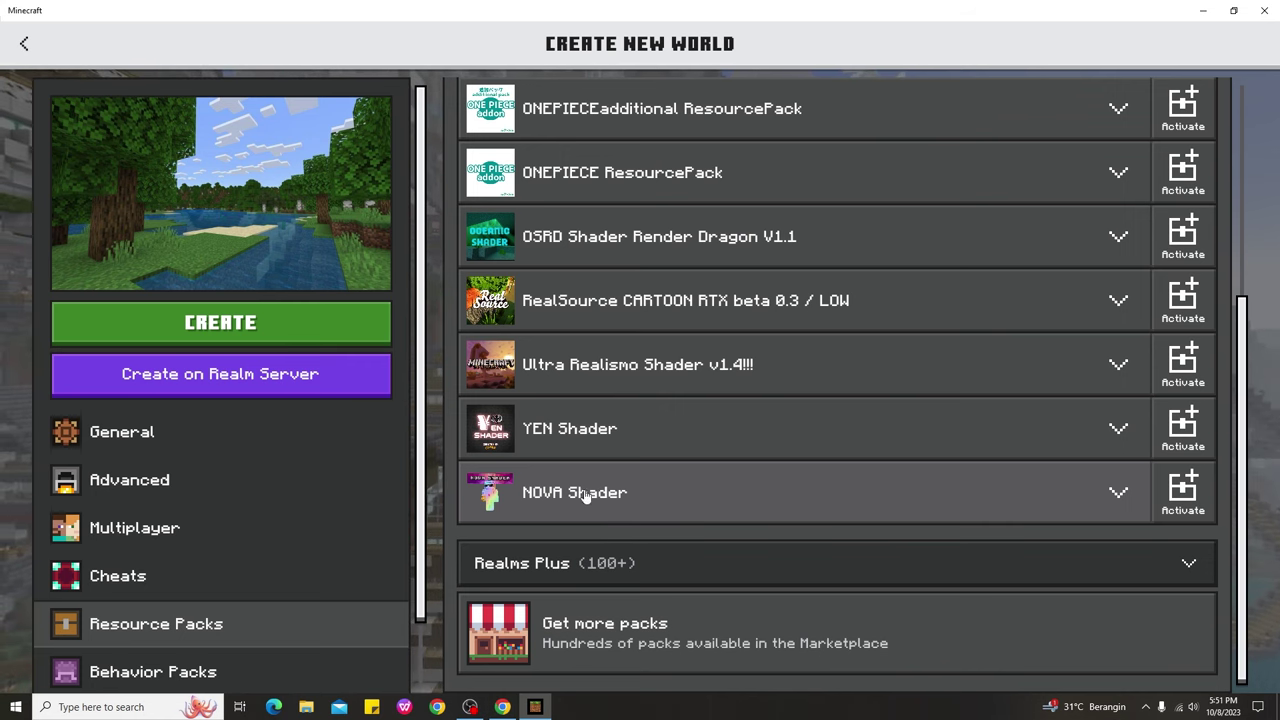
left_click(1182, 492)
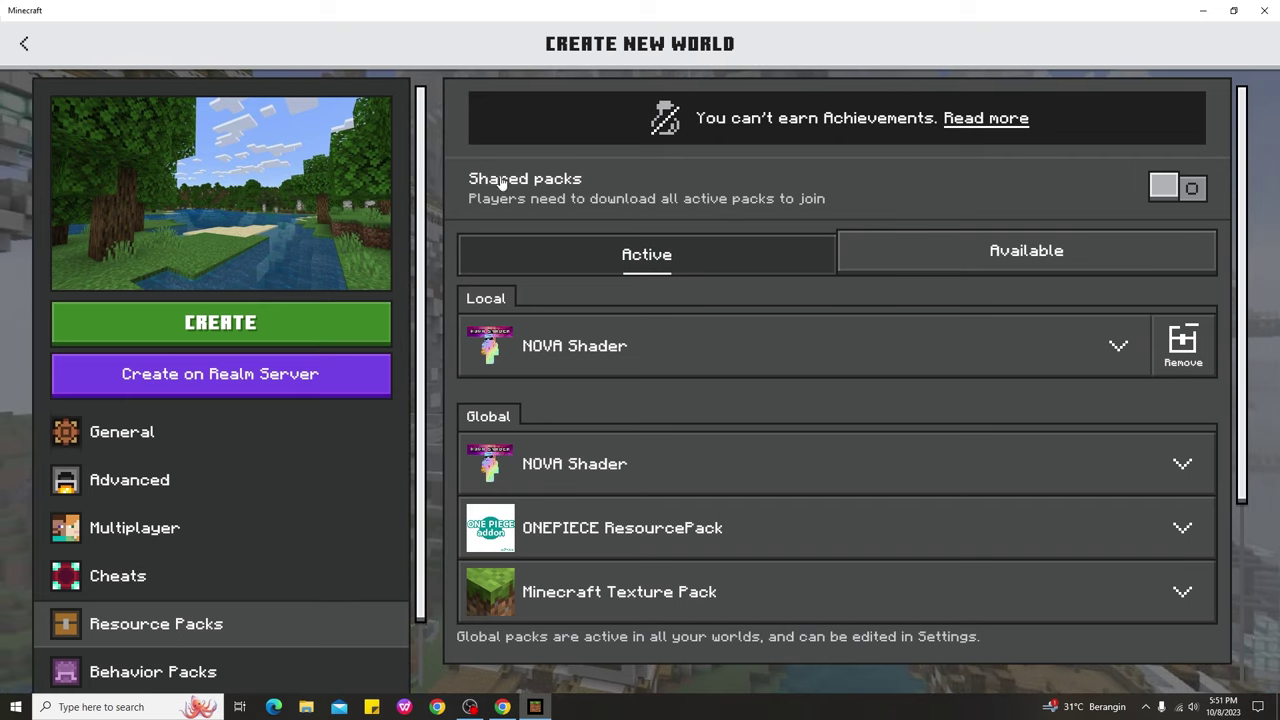
left_click(1182, 190)
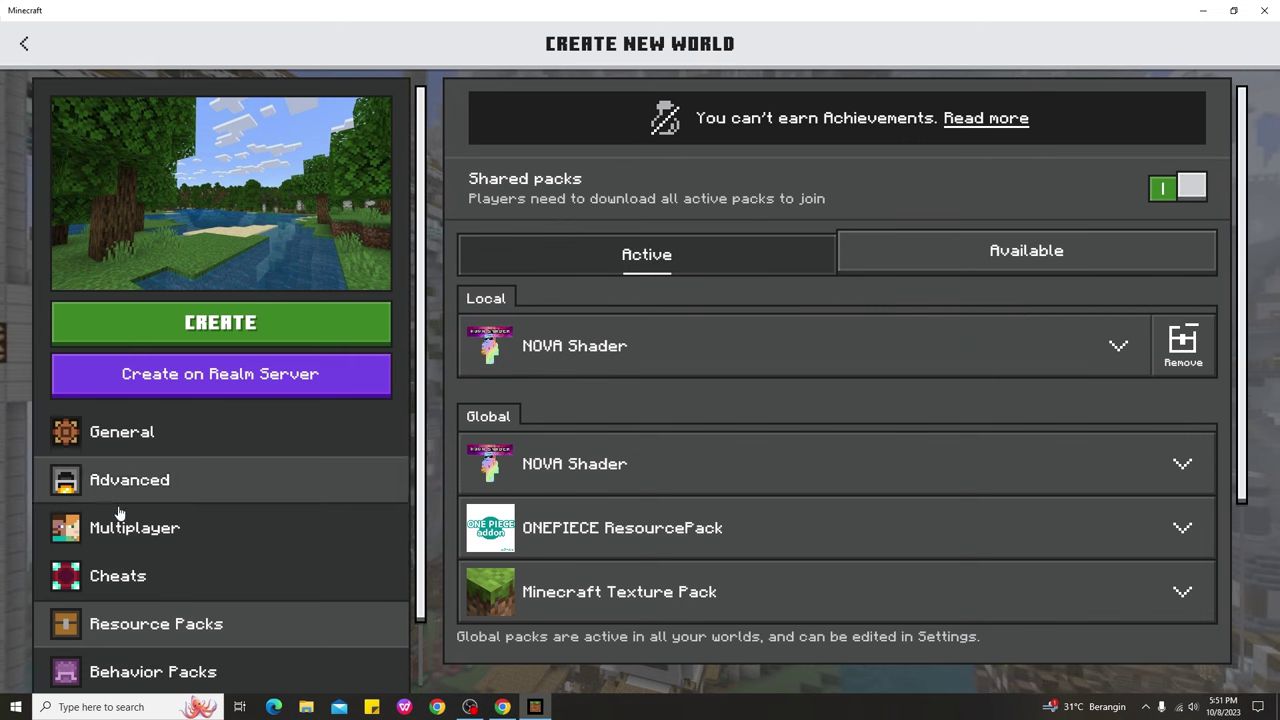
Check the new world's active and available behavior packs
scroll(166, 600, "down", 2)
left_click(218, 610)
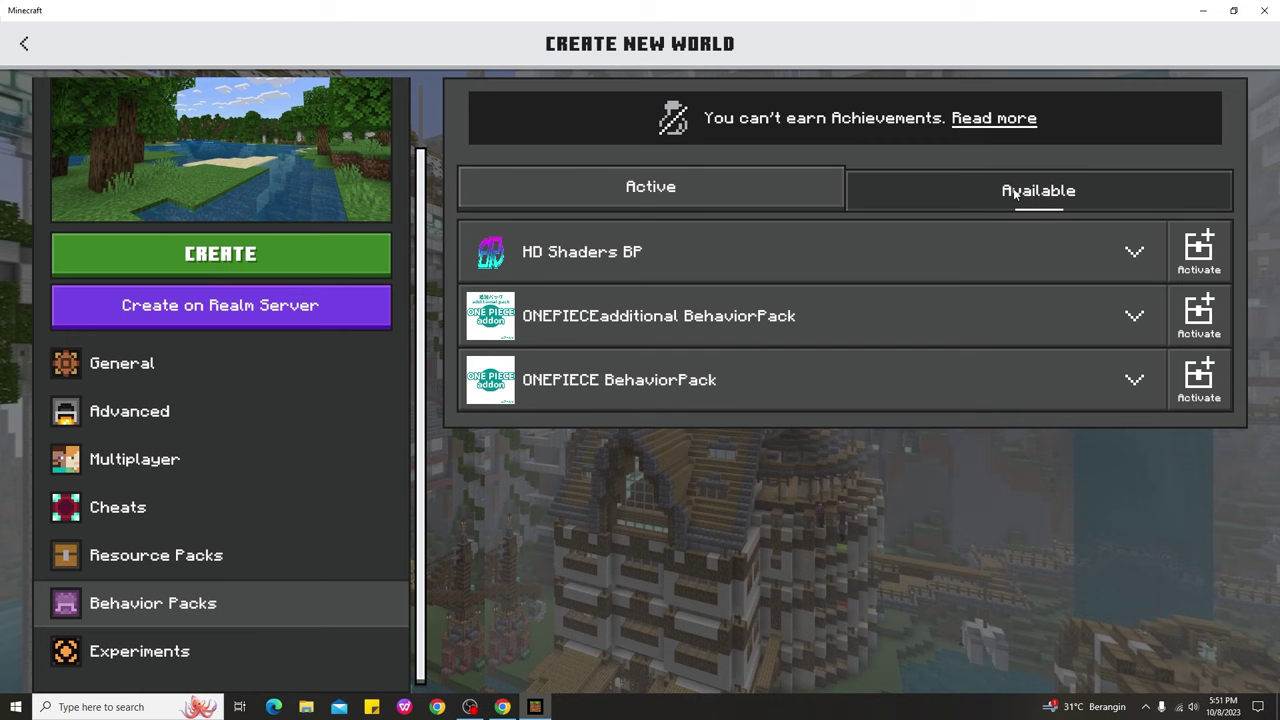
left_click(669, 177)
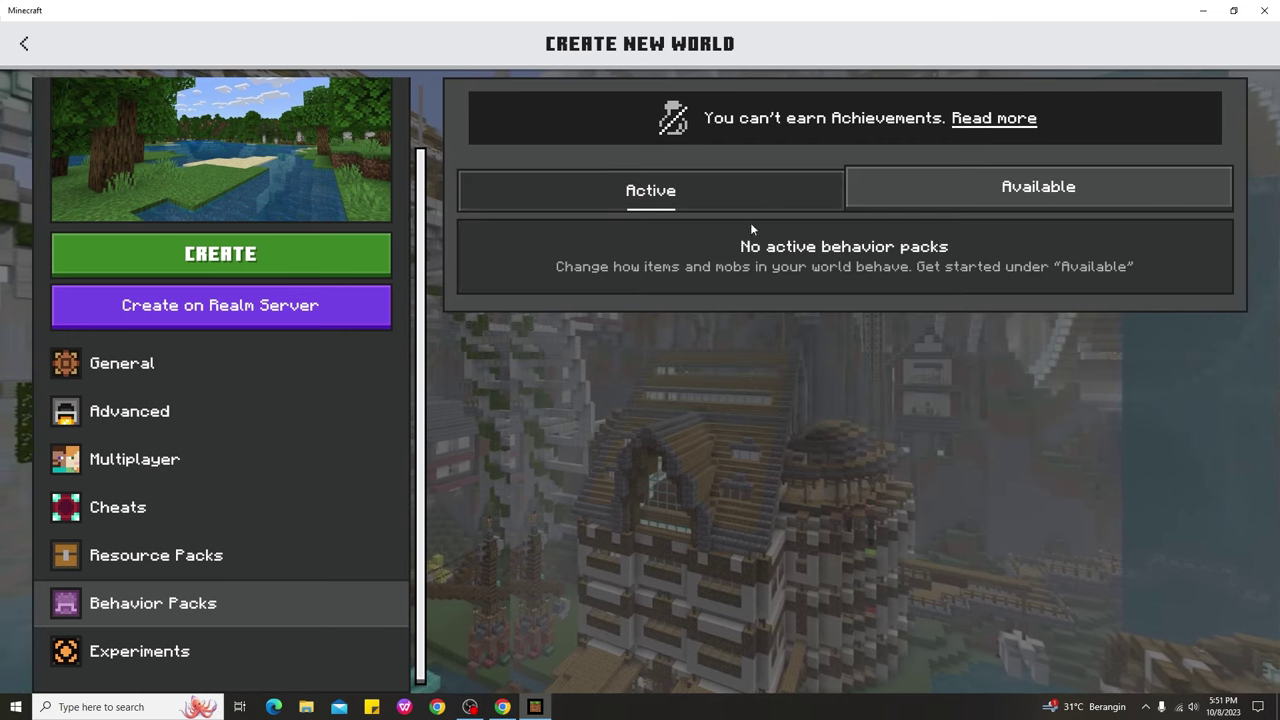
left_click(1038, 190)
Turn on the Holiday Creator Features, Custom biomes and Upcoming Creator Features experiments for the new world
left_click(180, 654)
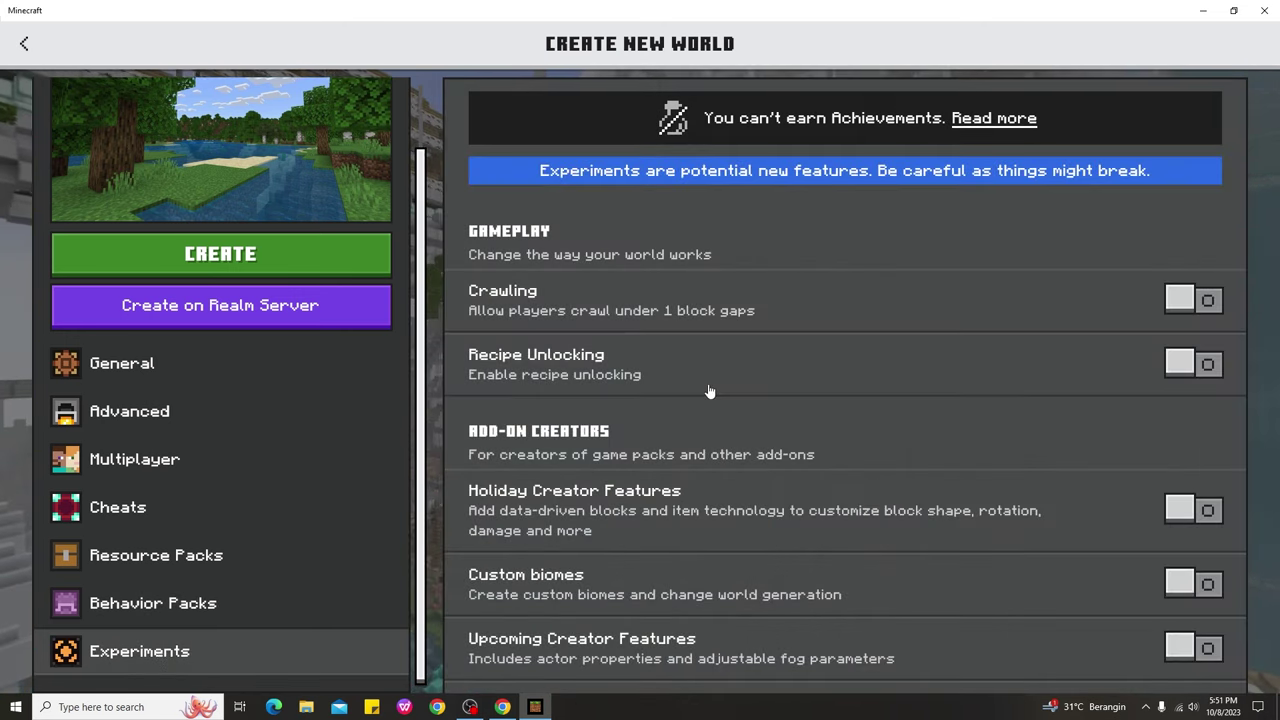
scroll(720, 390, "down", 1)
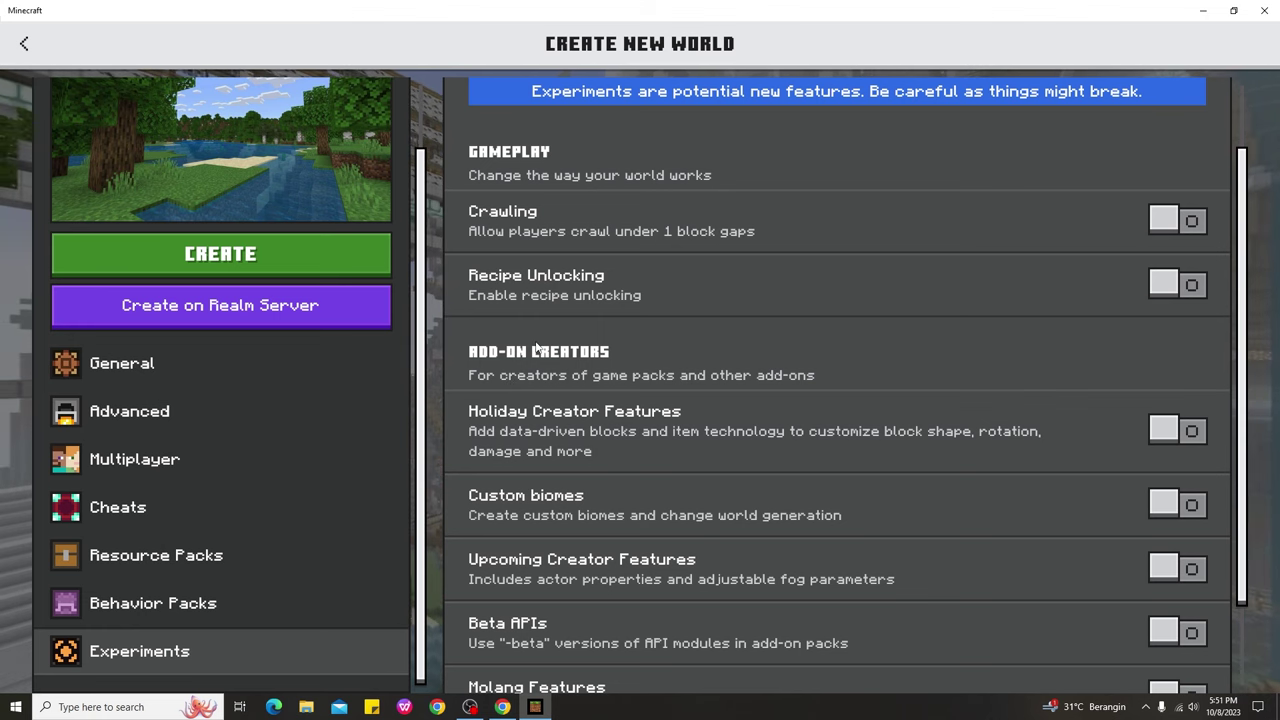
left_click(1177, 430)
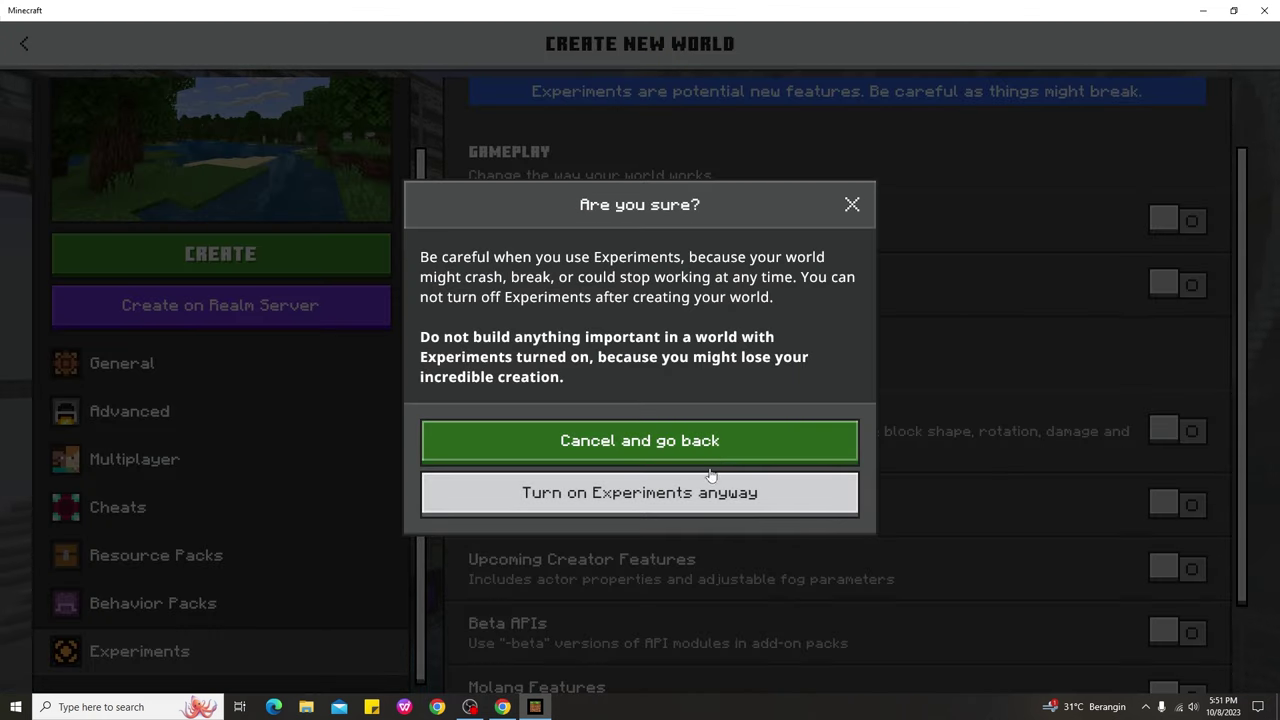
left_click(682, 506)
scroll(660, 468, "down", 1)
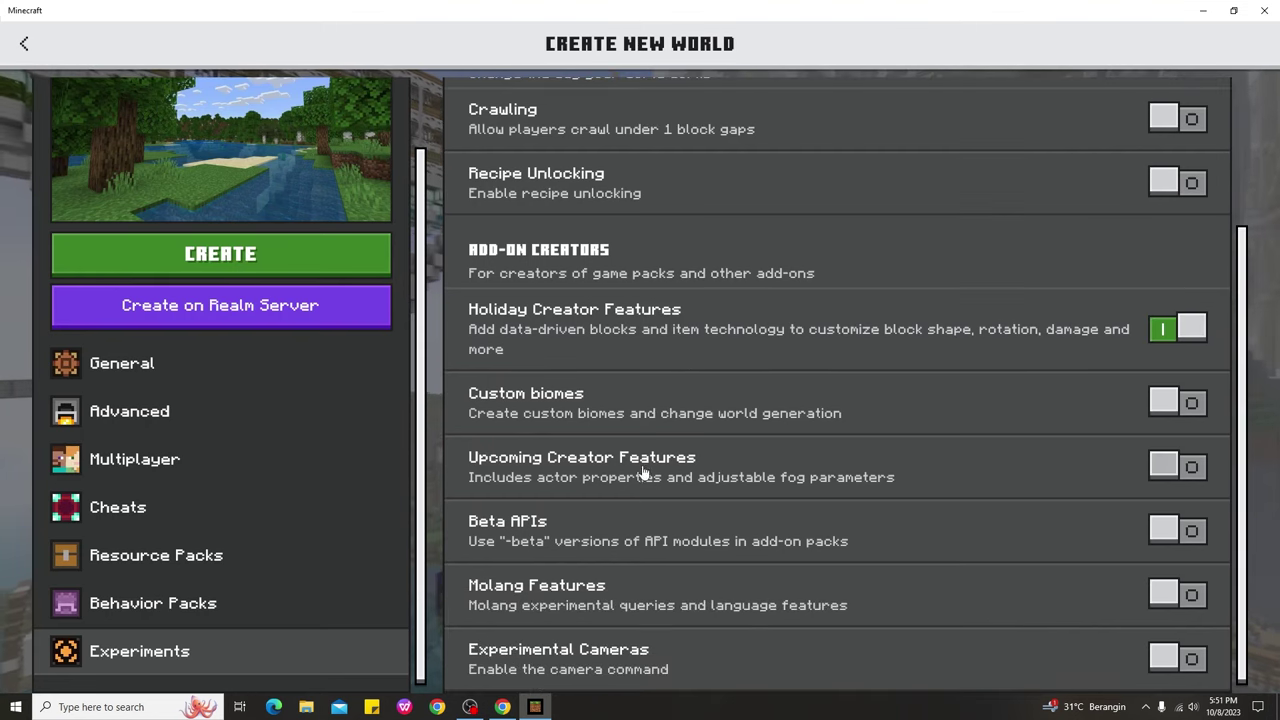
left_click(784, 394)
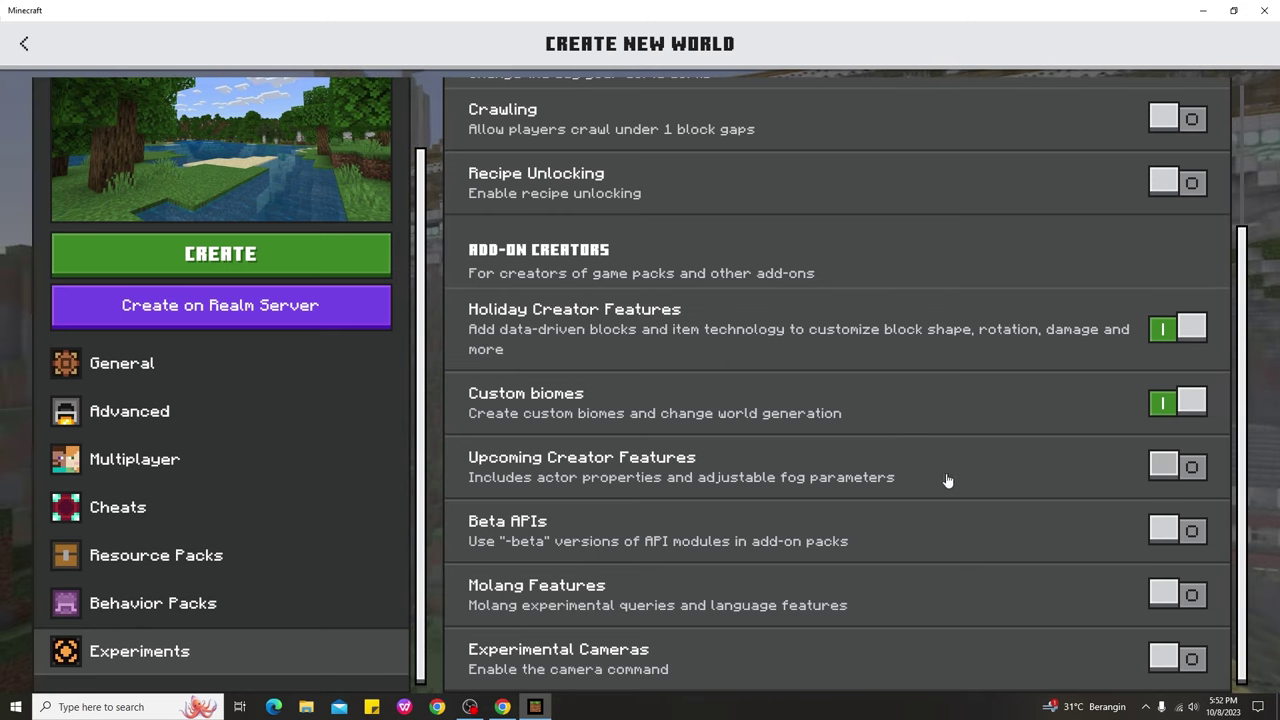
left_click(1182, 467)
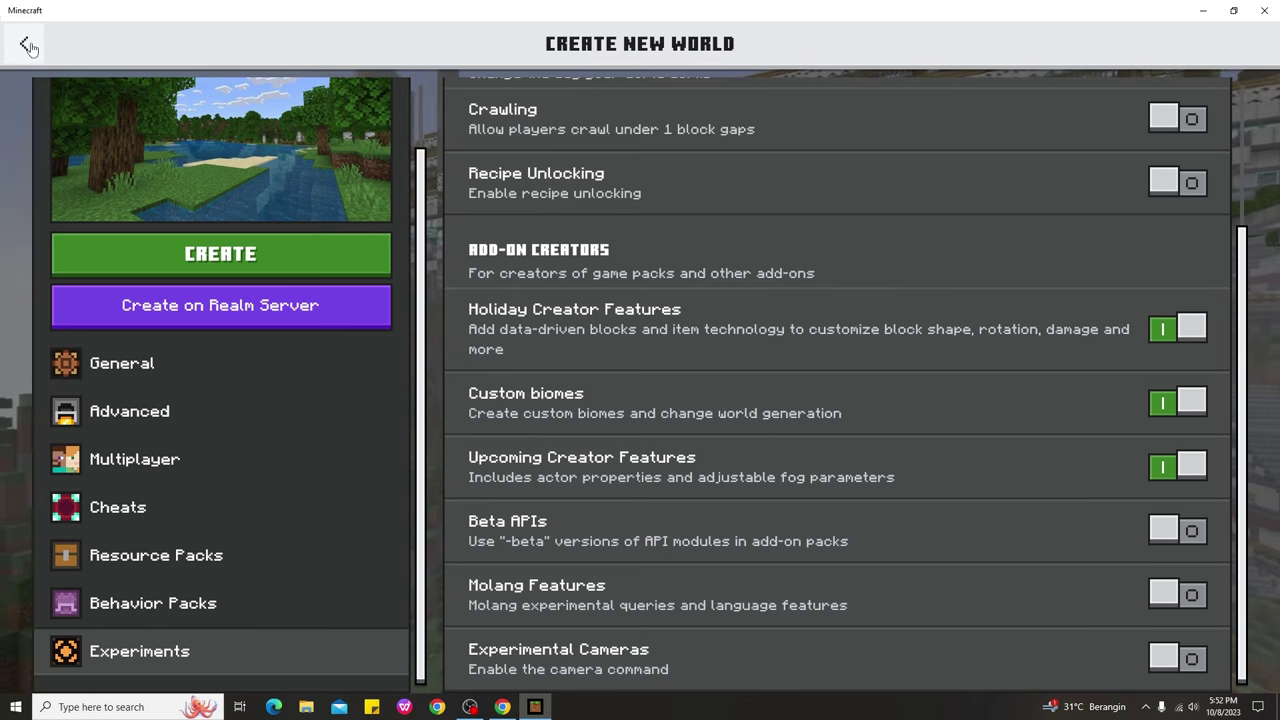
Create the world and walk up the terracotta hills to view the shader's sky, sun and terrain
left_click(259, 259)
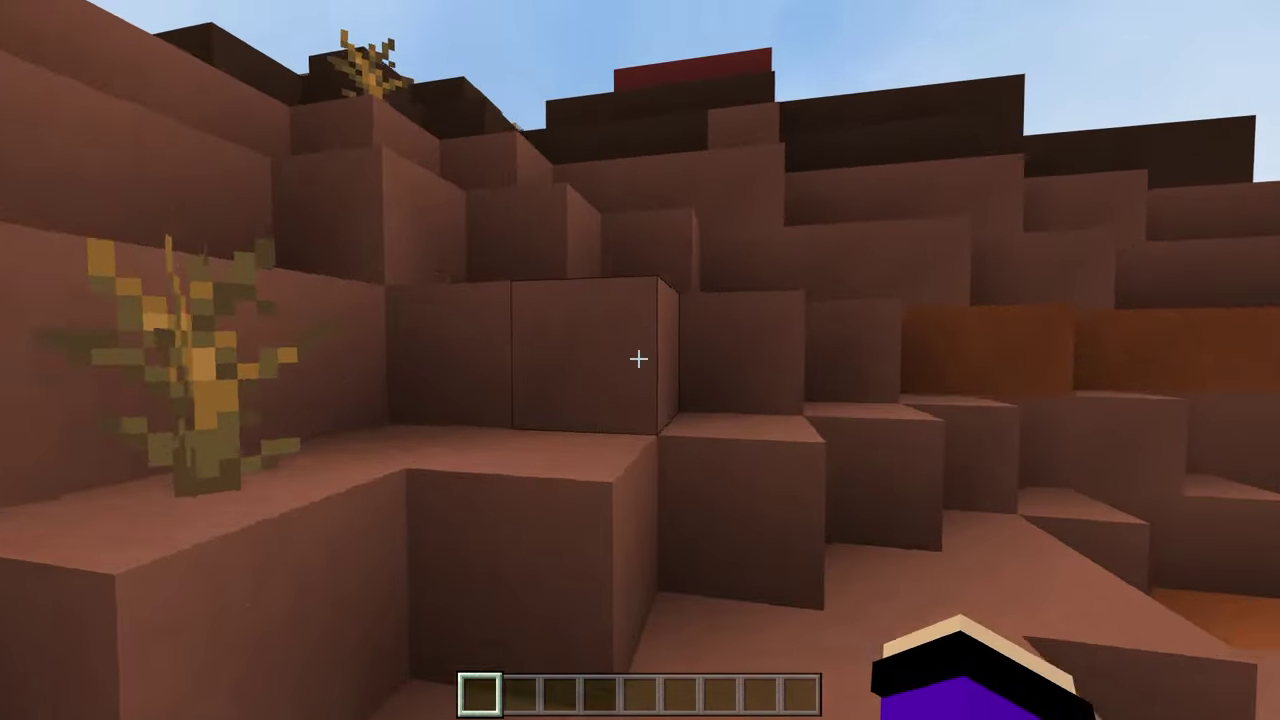
key("w")
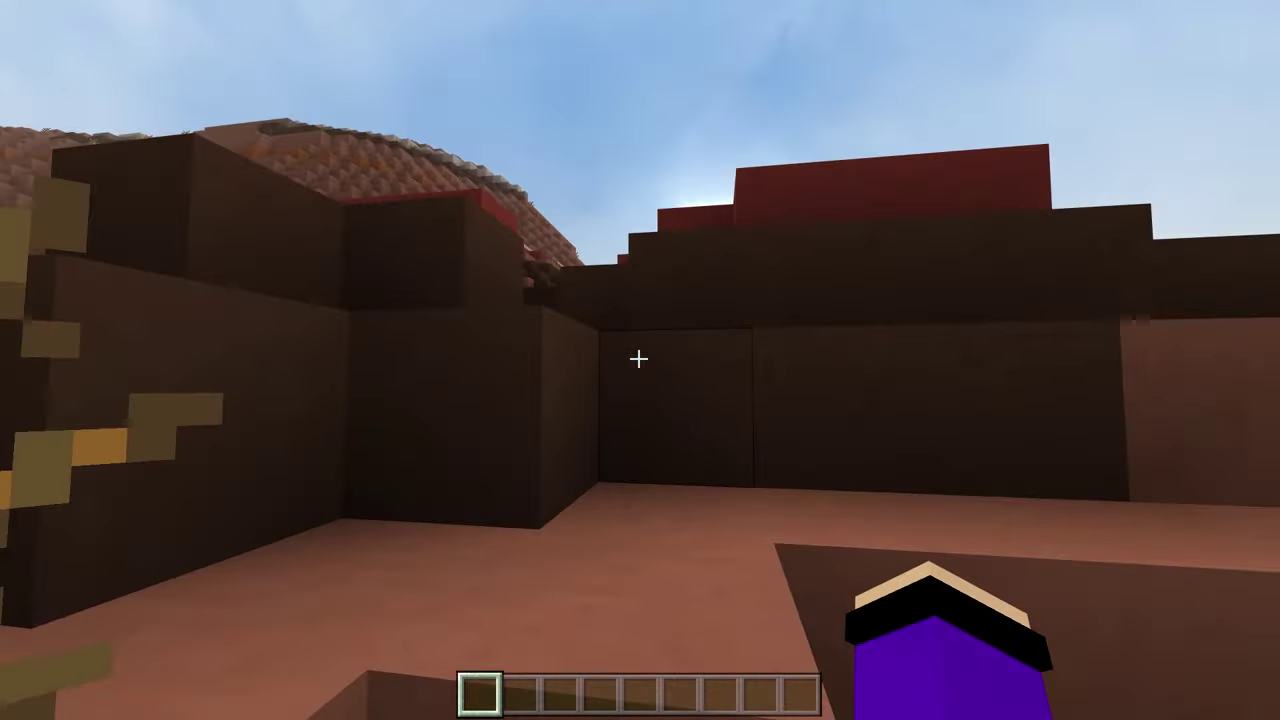
key("w")
key("space")
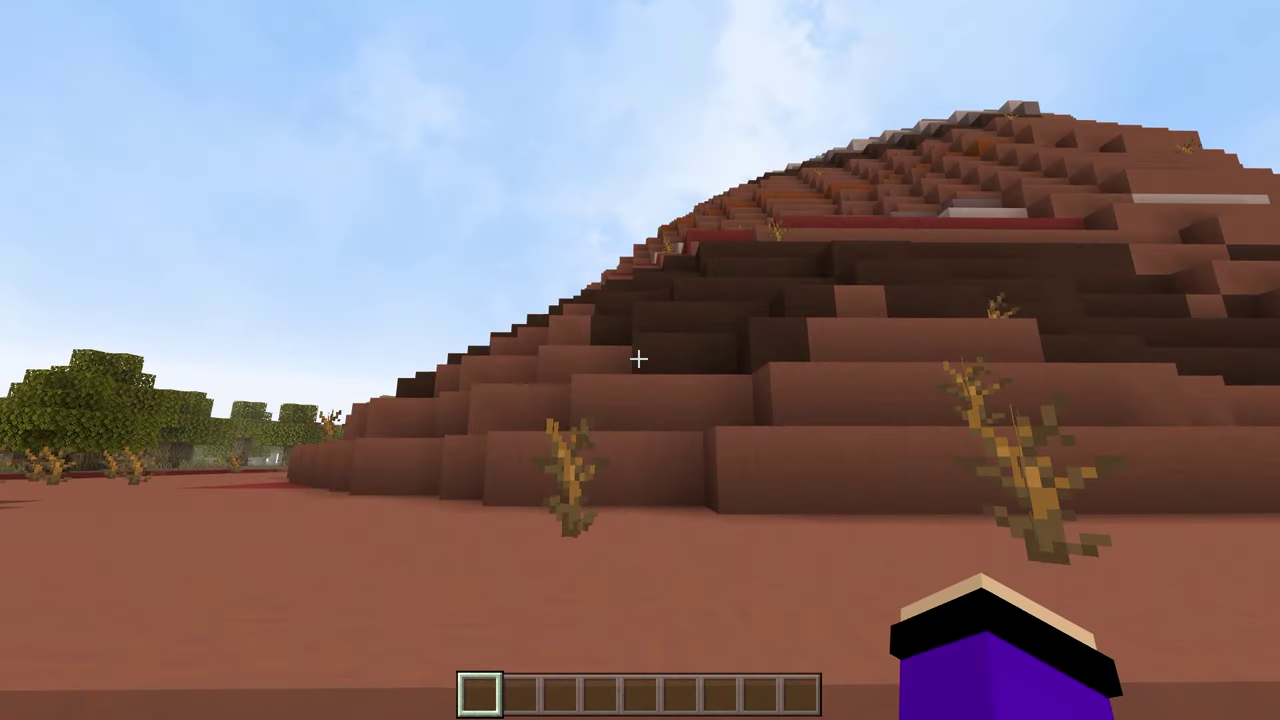
key("w")
key("space")
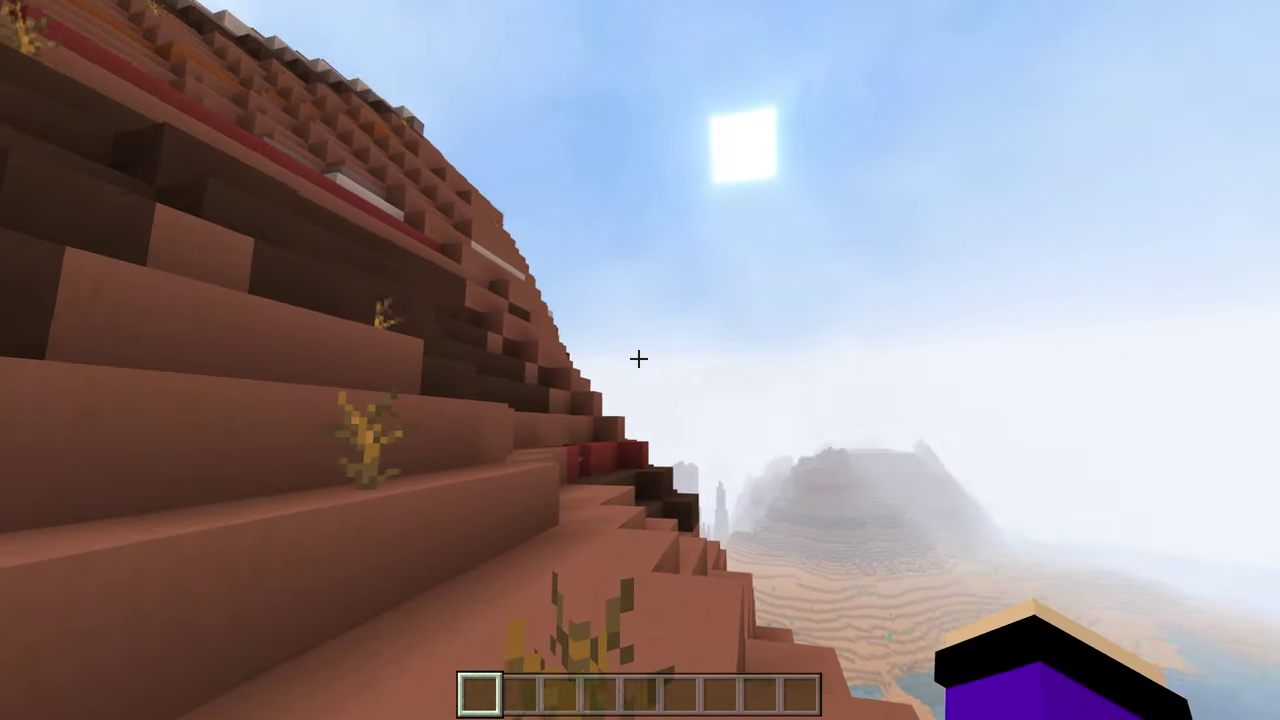
key("w")
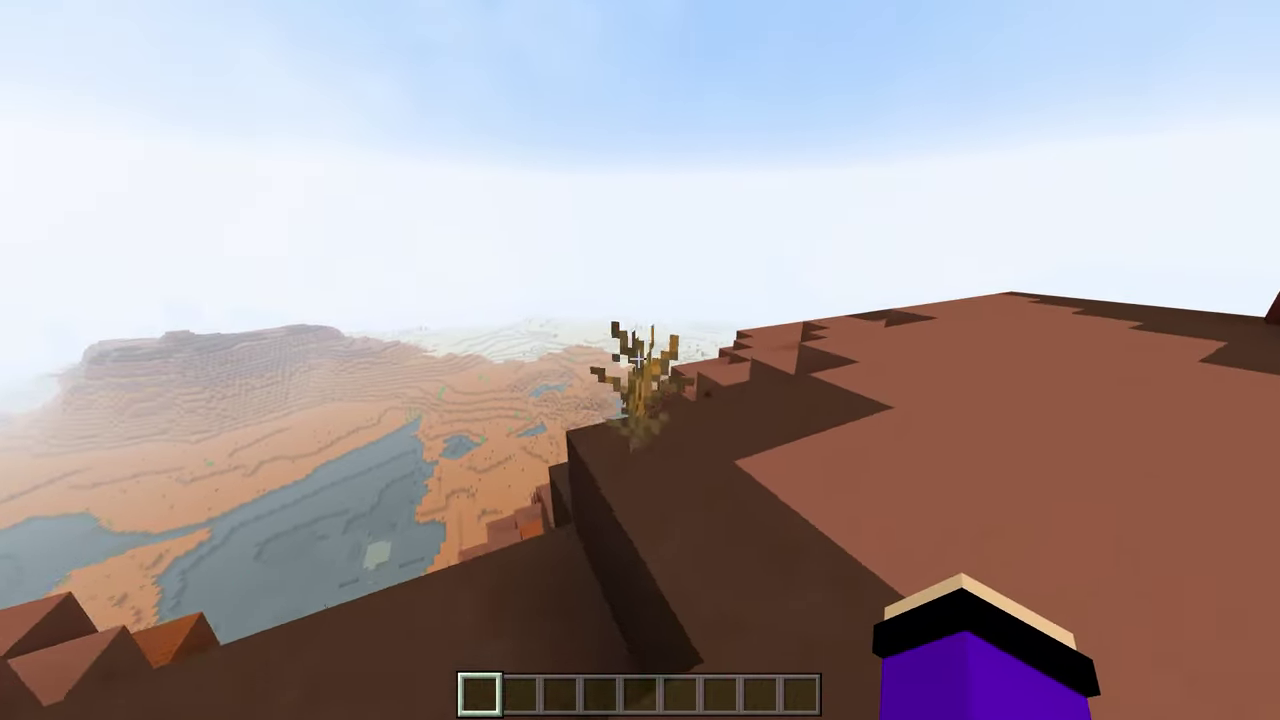